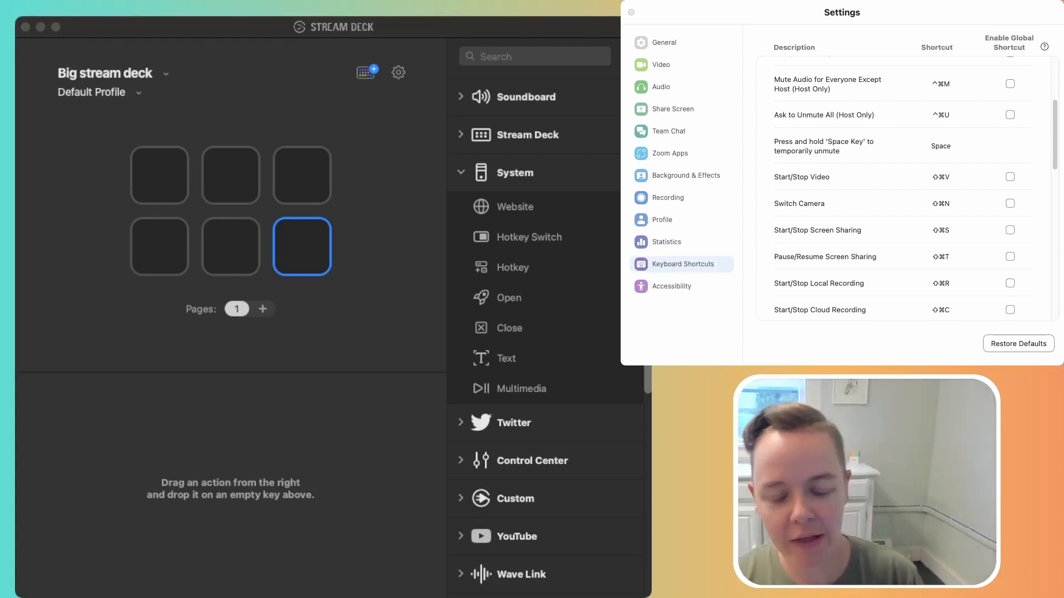
Add a System Hotkey action to the third key of the upper row and title it CAM
click(371, 260)
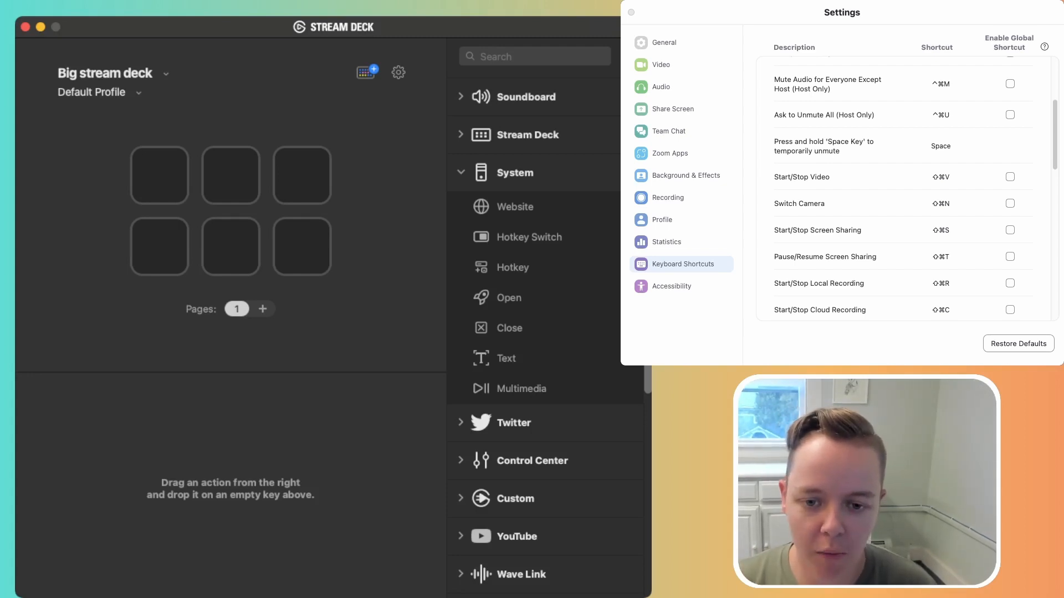
click(302, 175)
drag(512, 268, 302, 176)
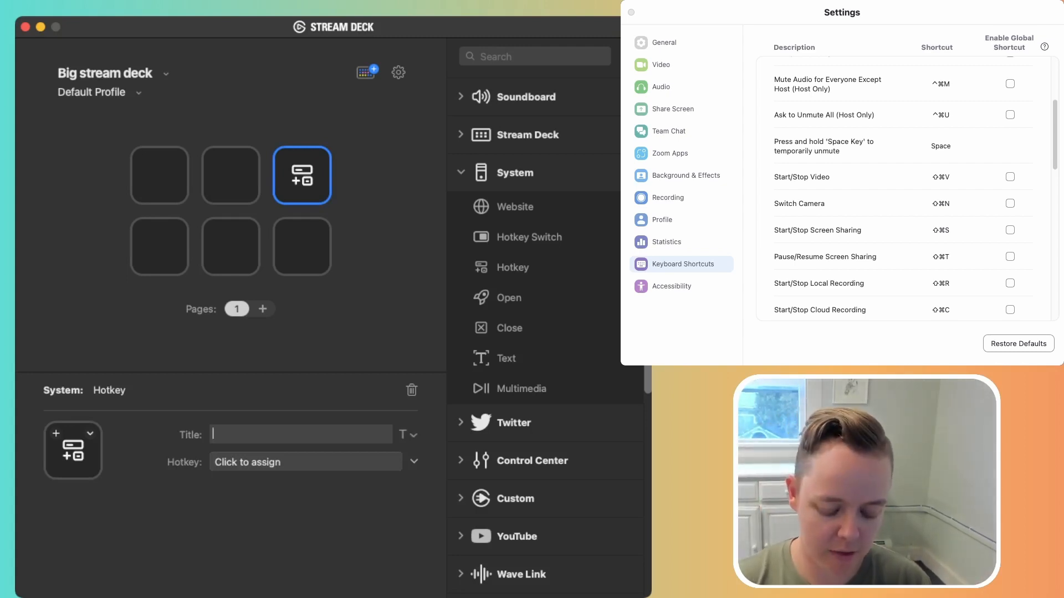
text(cam)
key(BackSpace)
key(BackSpace)
key(BackSpace)
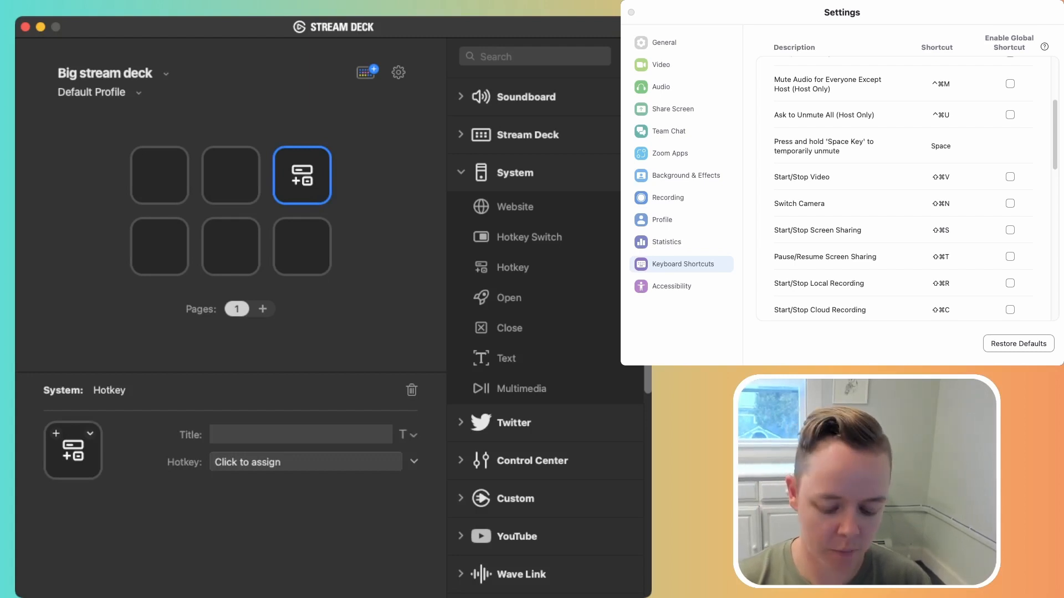
text(CAM)
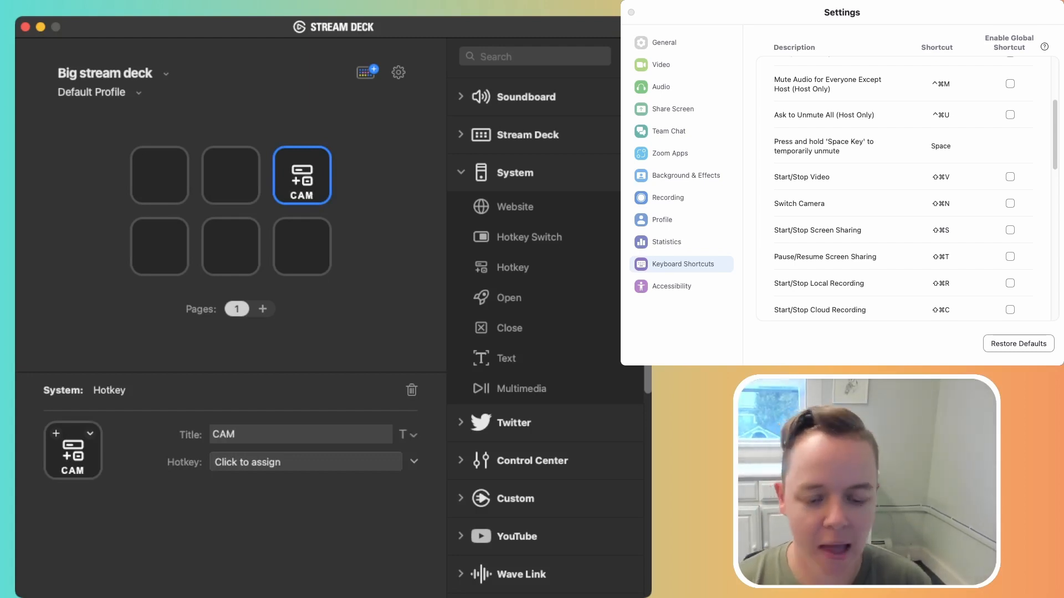
Assign Zoom's Start/Stop Video combination, Shift+Command+V, as the CAM key's hotkey
scroll(903, 188, up, 2)
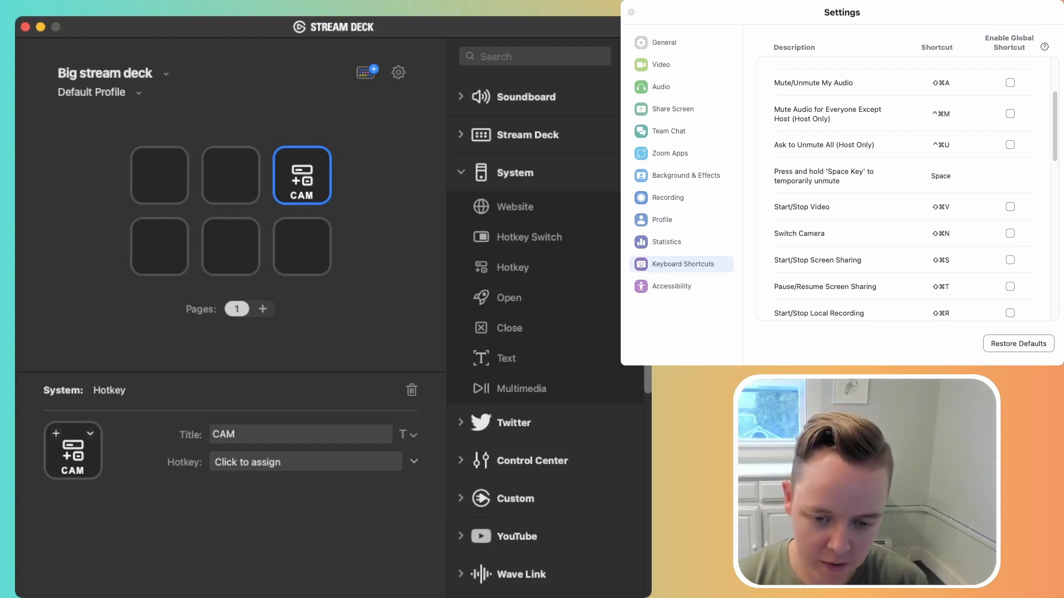
click(300, 461)
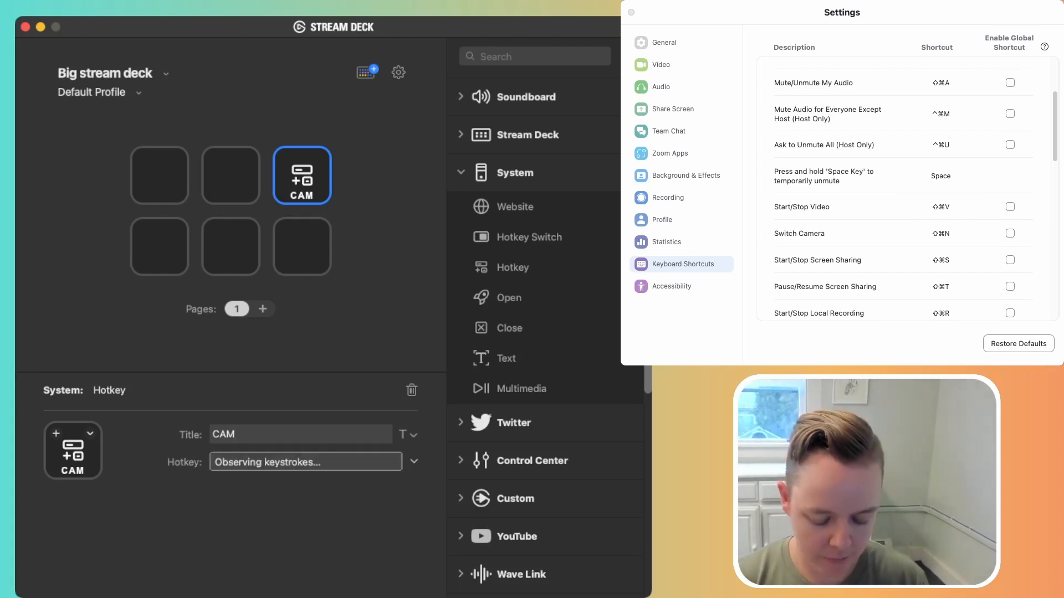
key(shift+super+v)
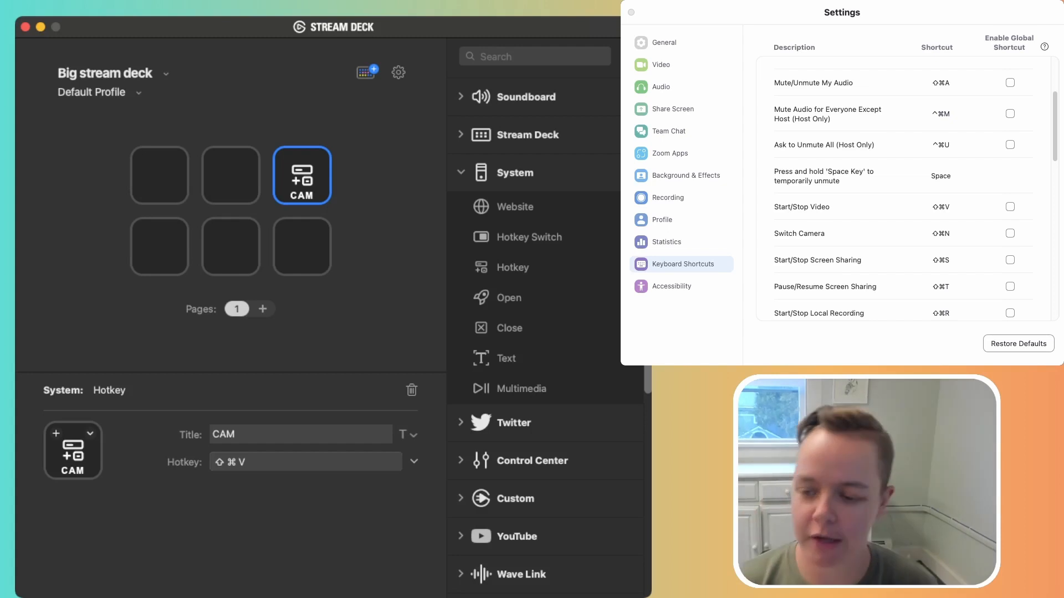
Switch to the Zoom meeting and test the CAM hotkey by stopping and restarting the video
key(super+Tab)
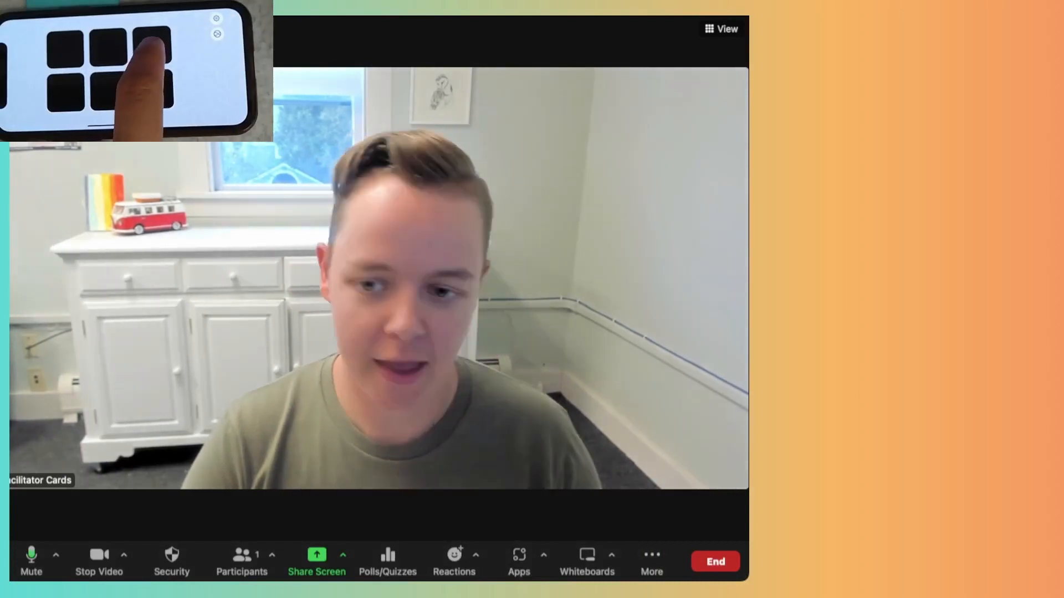
key(shift+super+v)
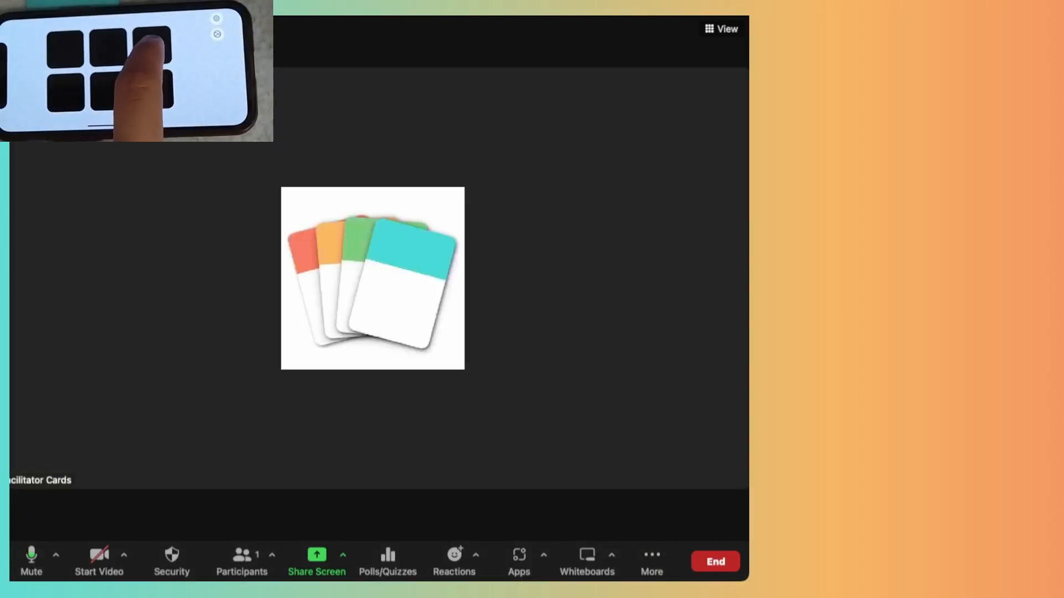
key(shift+super+v)
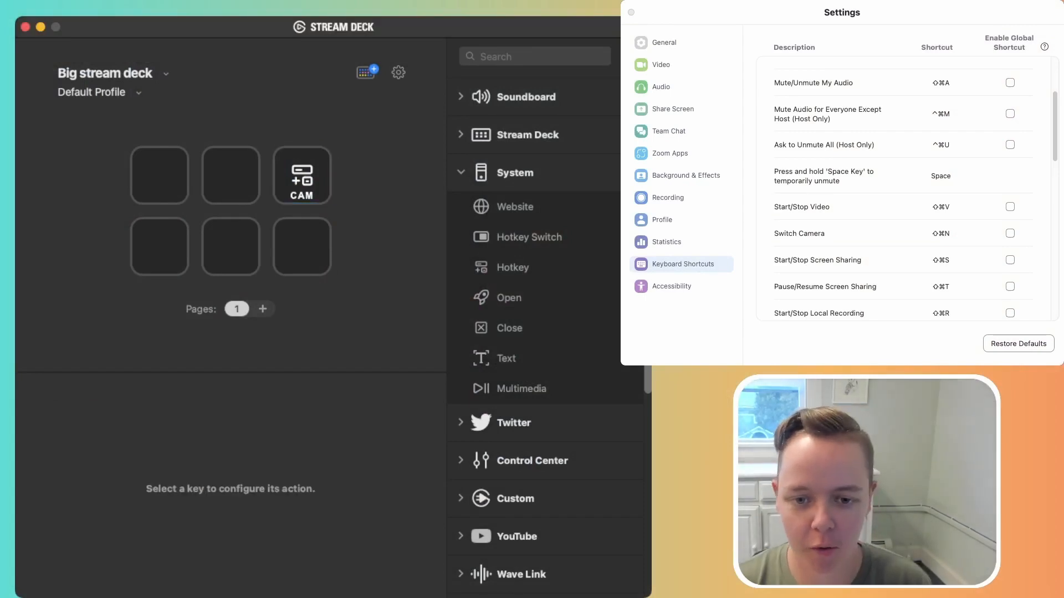
Add a Hotkey action to the middle key of the upper row and title it MUTE in capitals
drag(512, 268, 230, 176)
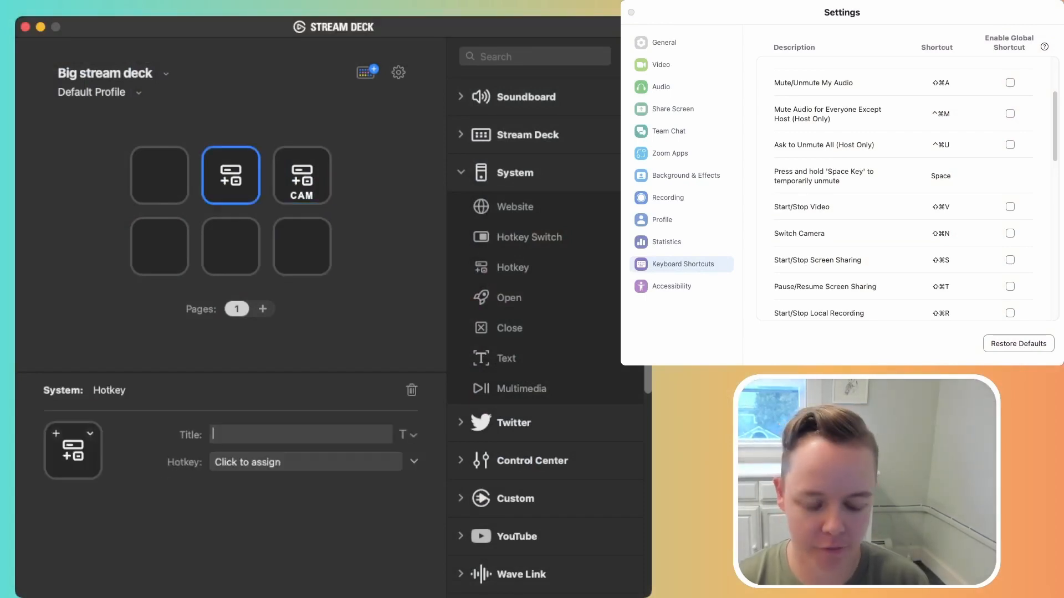
text(mute)
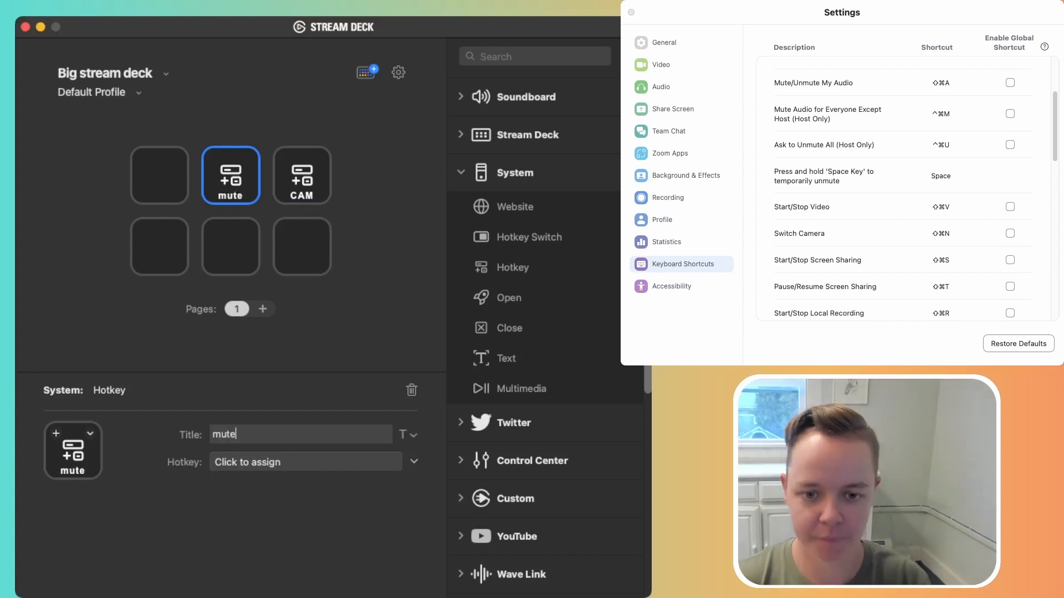
key(BackSpace)
key(BackSpace)
key(BackSpace)
key(BackSpace)
text(MUTE)
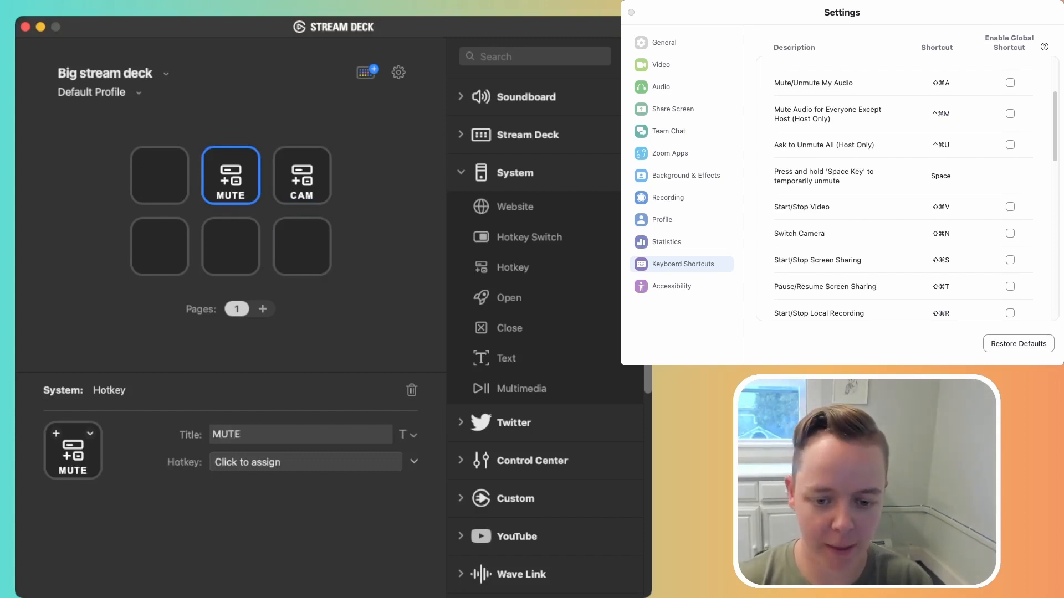
Assign Zoom's Mute/Unmute My Audio combination, Shift+Command+A, as the MUTE key's hotkey
scroll(941, 138, up, 2)
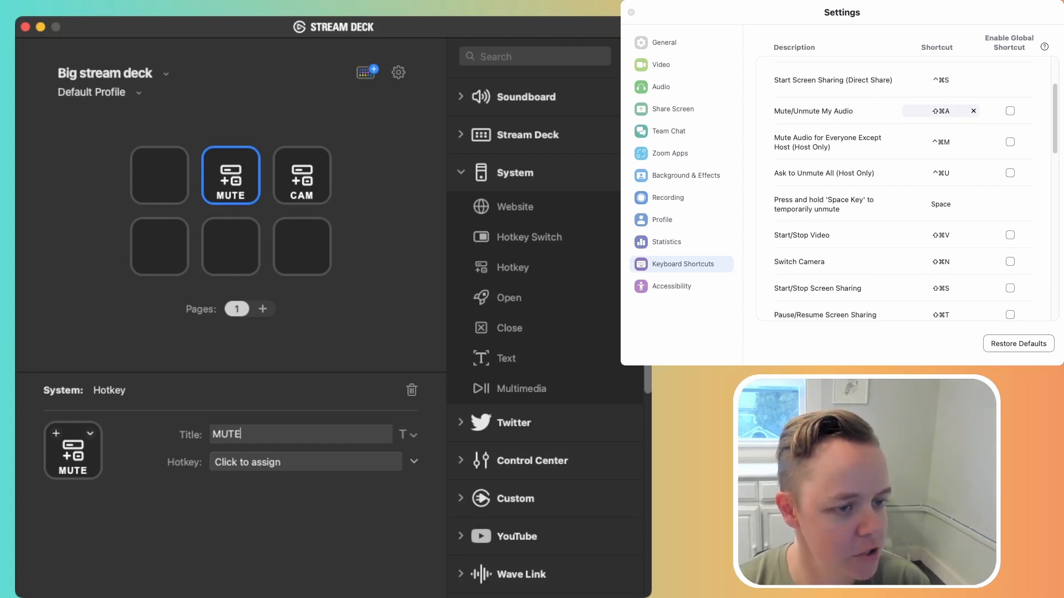
click(306, 462)
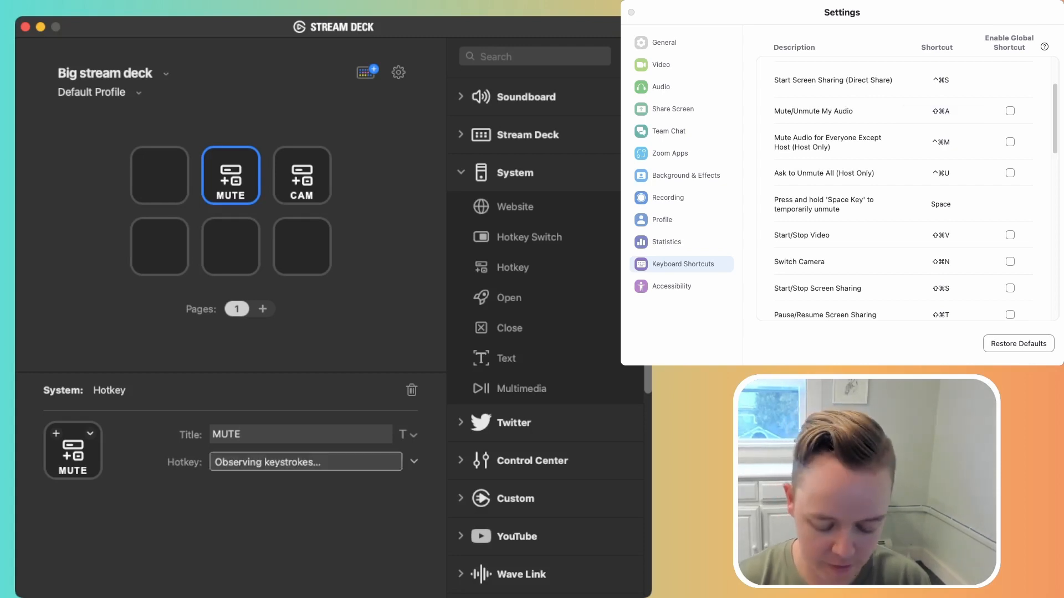
key(shift+super+a)
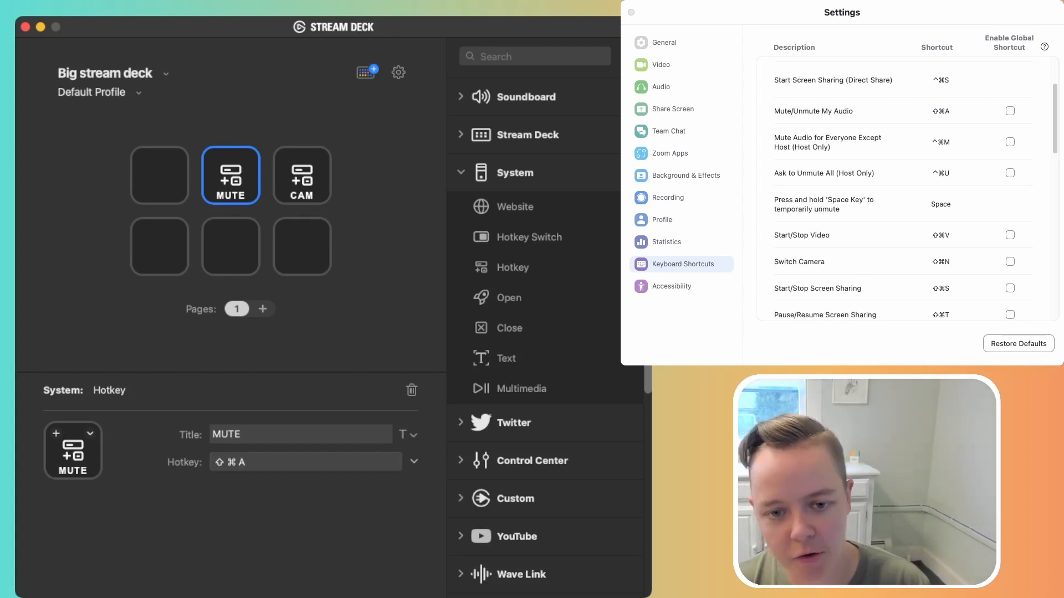
Add a Hotkey action to the first key of the upper row and title it MUTE ALL on two lines
drag(513, 268, 159, 175)
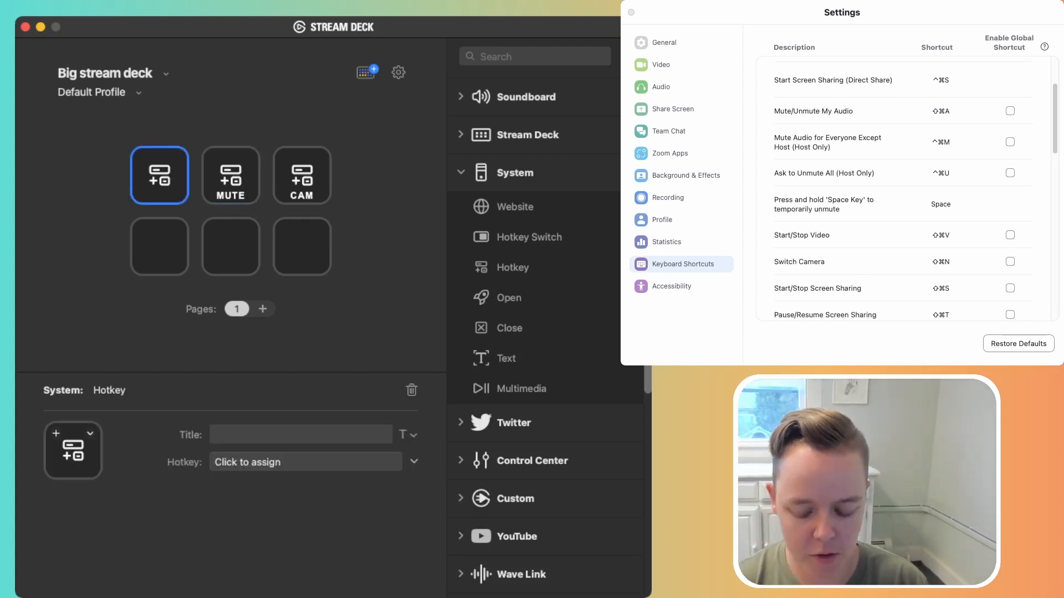
text(MUTE)
key(Return)
text(ALL)
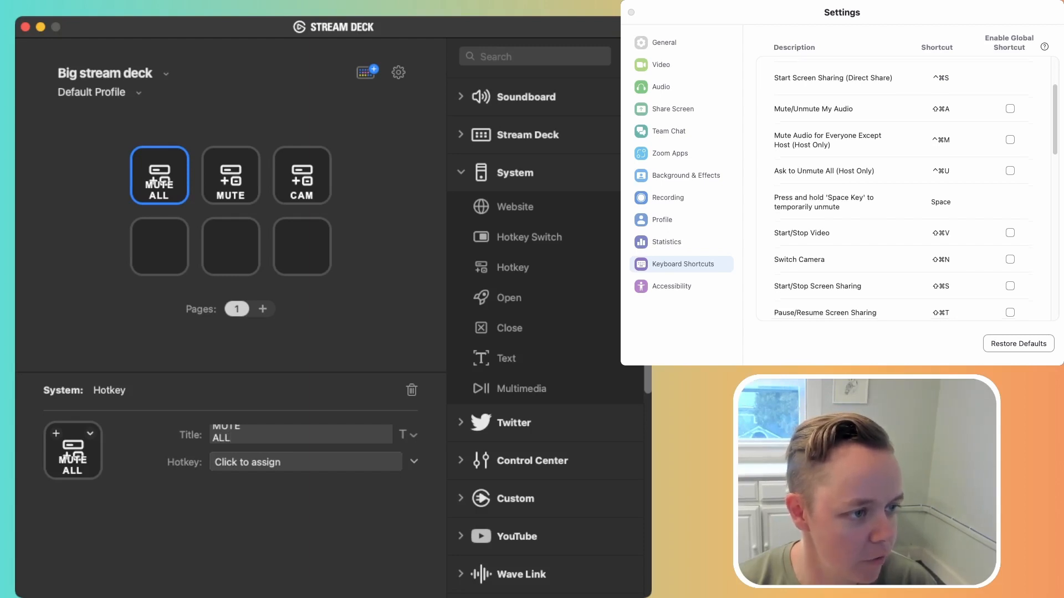
Assign Zoom's Mute Audio for Everyone Except Host combination, Control+Command+M, as the MUTE ALL key's hotkey
scroll(895, 188, down, 1)
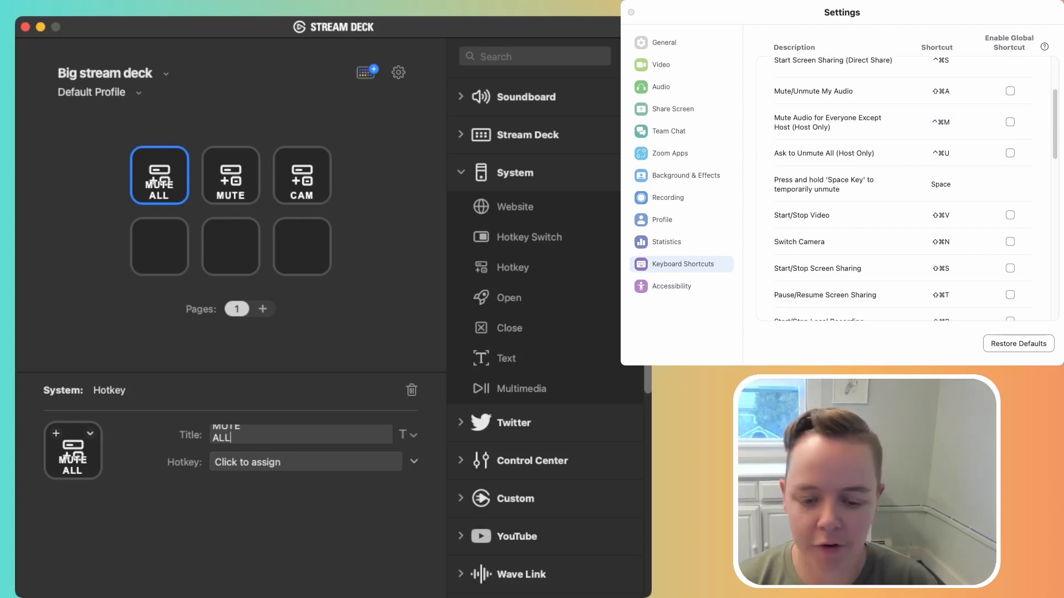
click(306, 462)
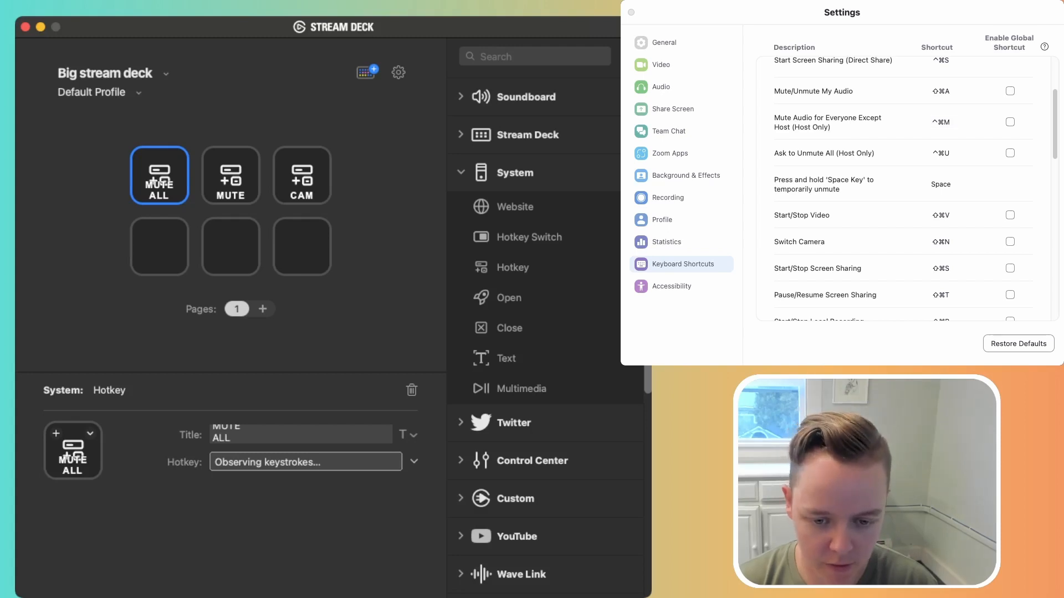
key(ctrl+super)
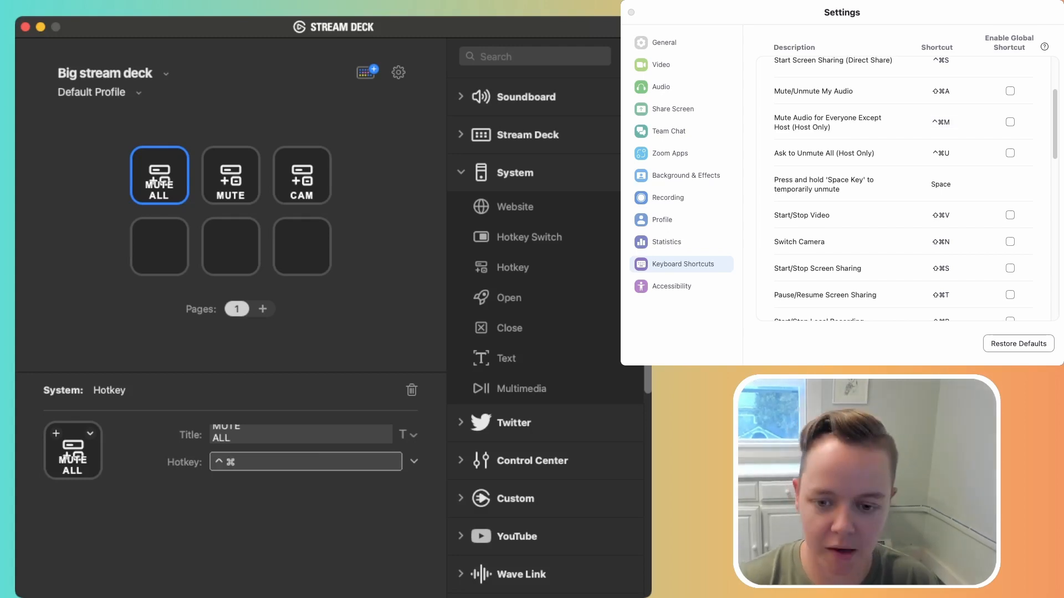
key(ctrl+super+m)
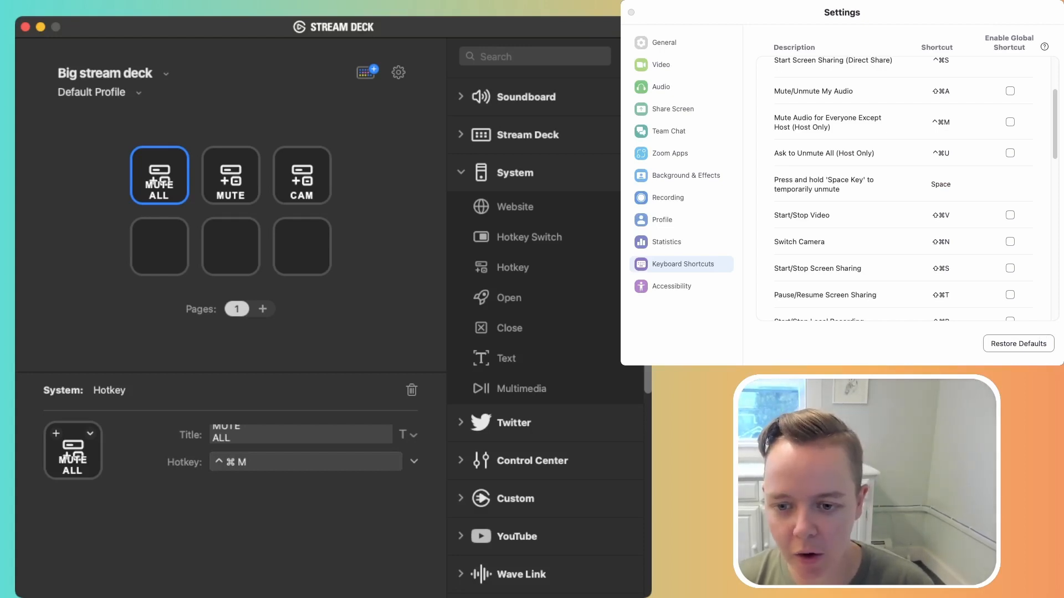
Add a Hotkey action titled CHAT to the first key of the lower row, using Zoom's in-meeting chat panel combination, Shift+Command+H
drag(513, 268, 159, 247)
text(CHAT)
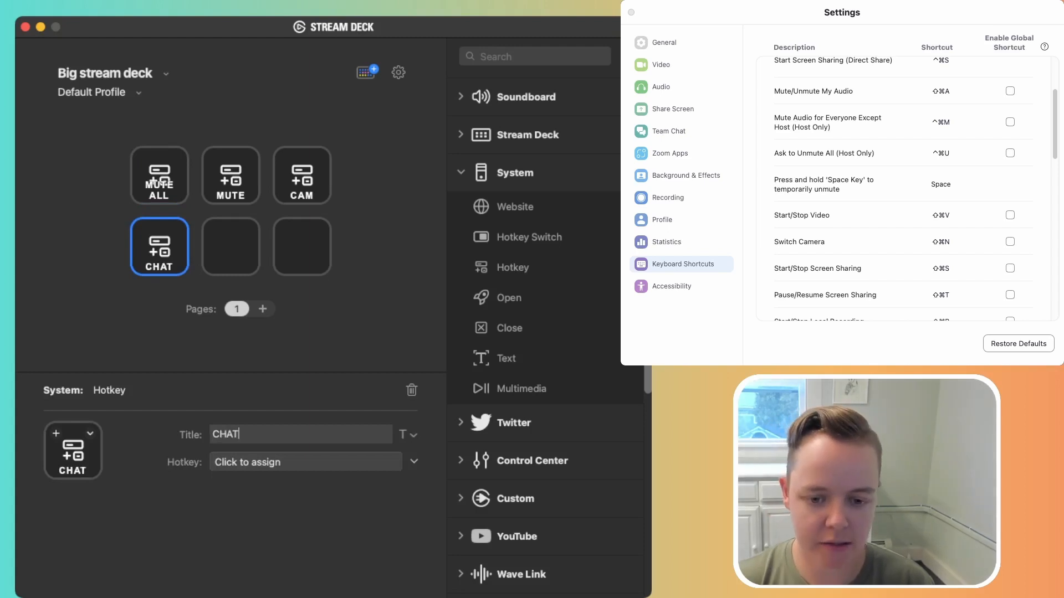
scroll(906, 189, down, 6)
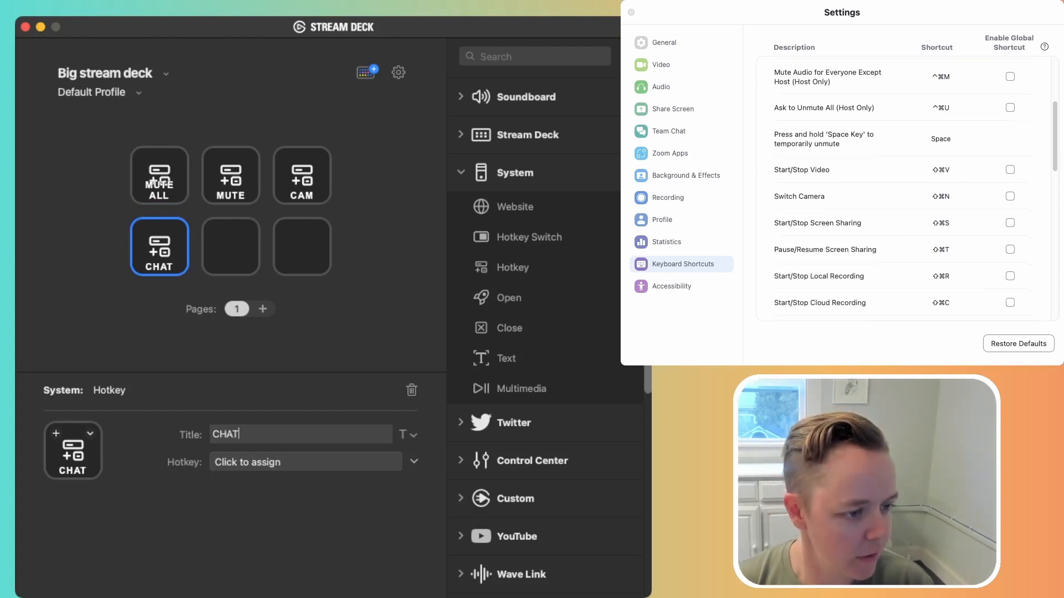
scroll(907, 188, down, 5)
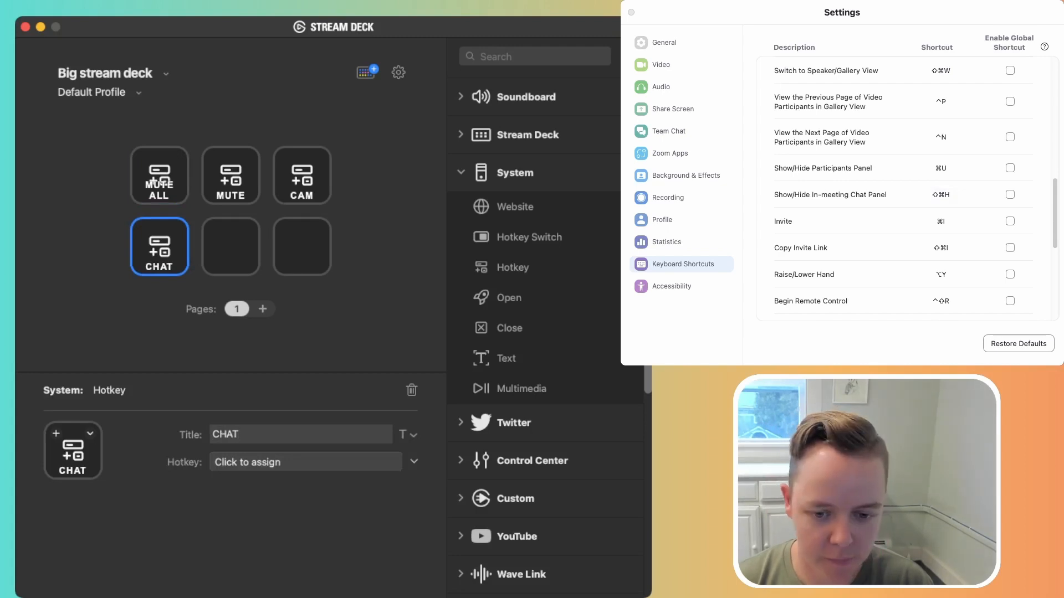
click(306, 462)
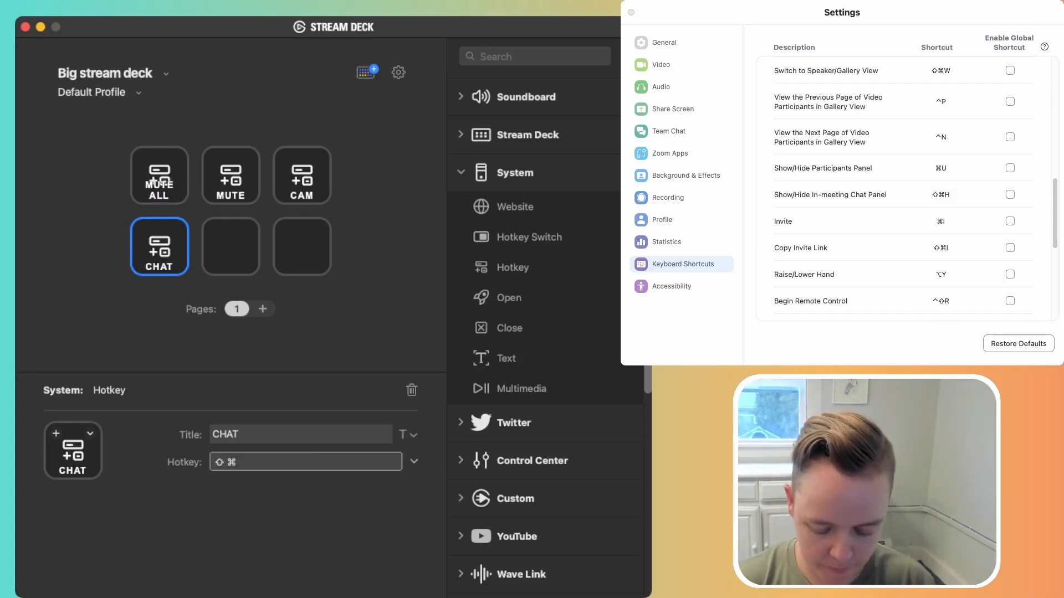
key(shift+super+h)
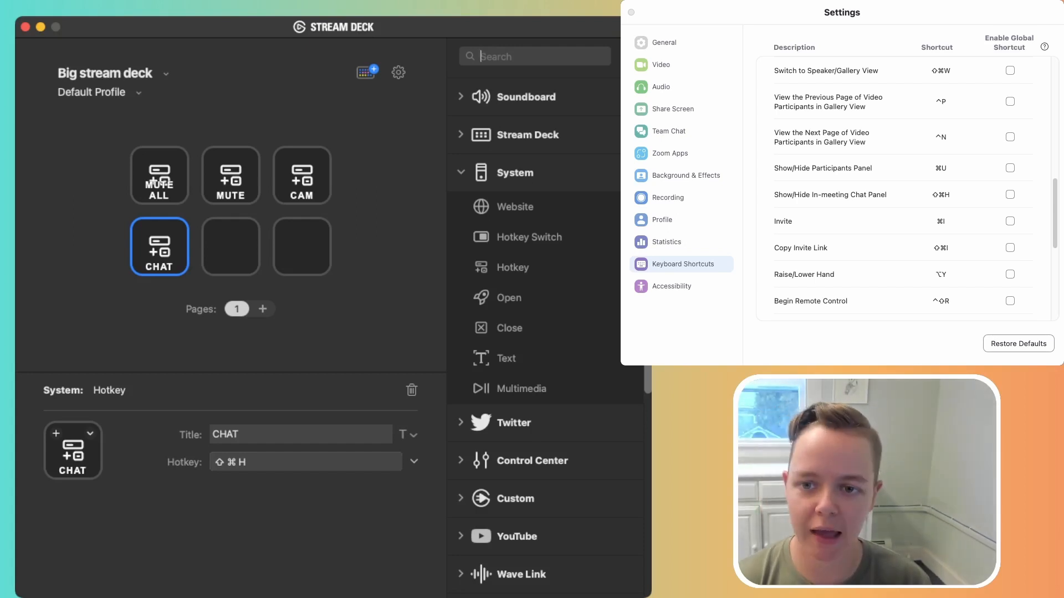
Find the Stream Deck Timer action and add it to the third lower-row key with a 300-second duration and the title 5 MINS
text(TIMER)
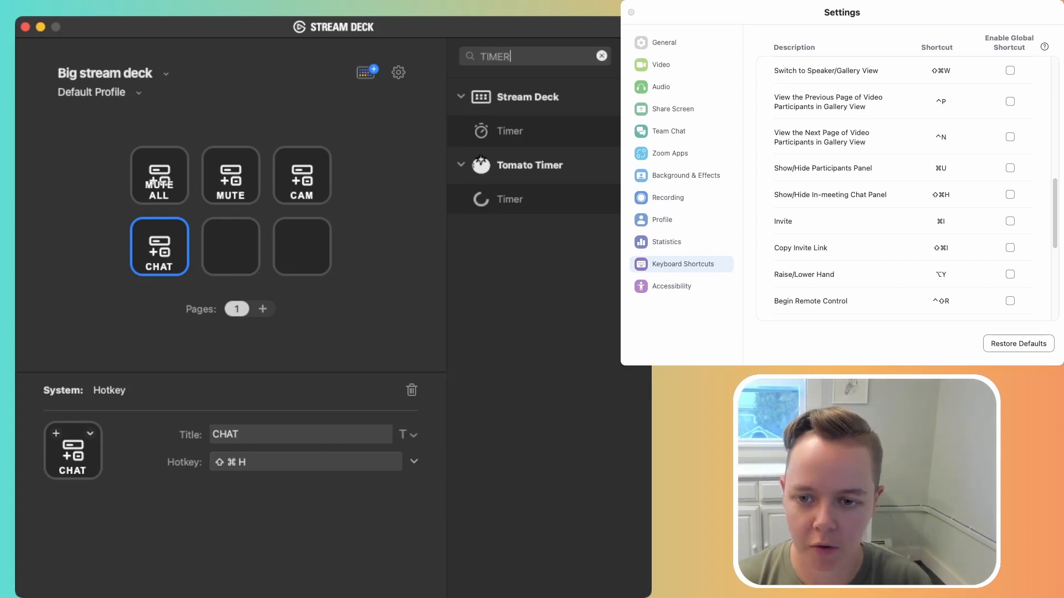
drag(509, 131, 302, 247)
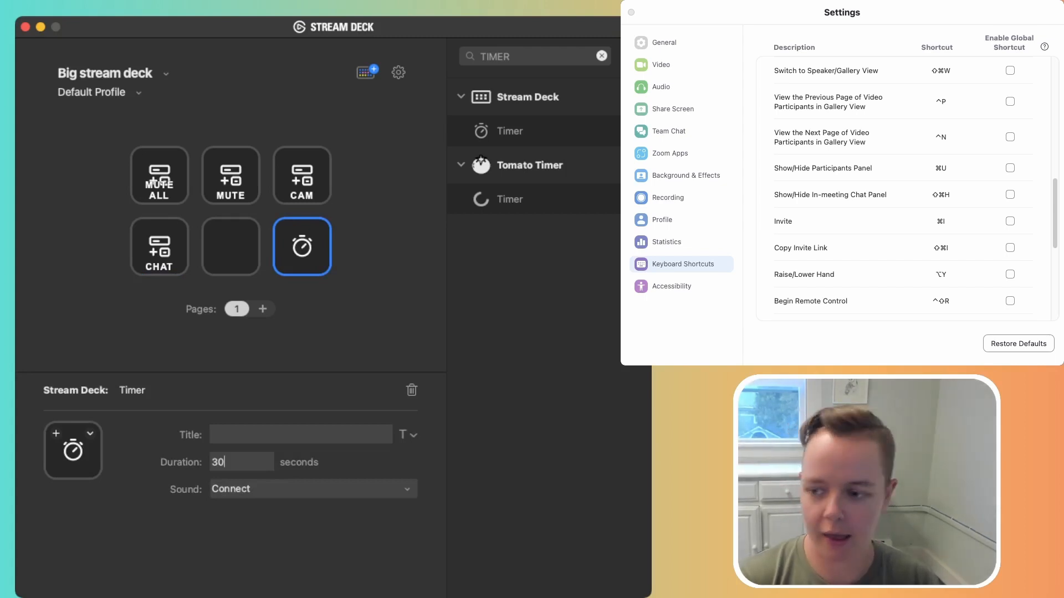
text(0)
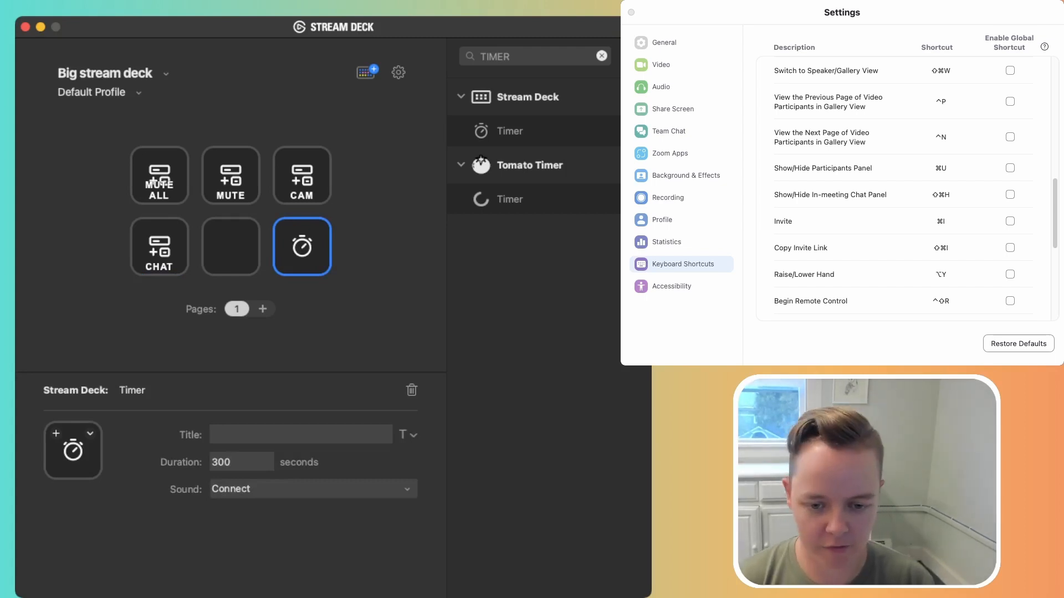
key(Tab)
text(5 MINS)
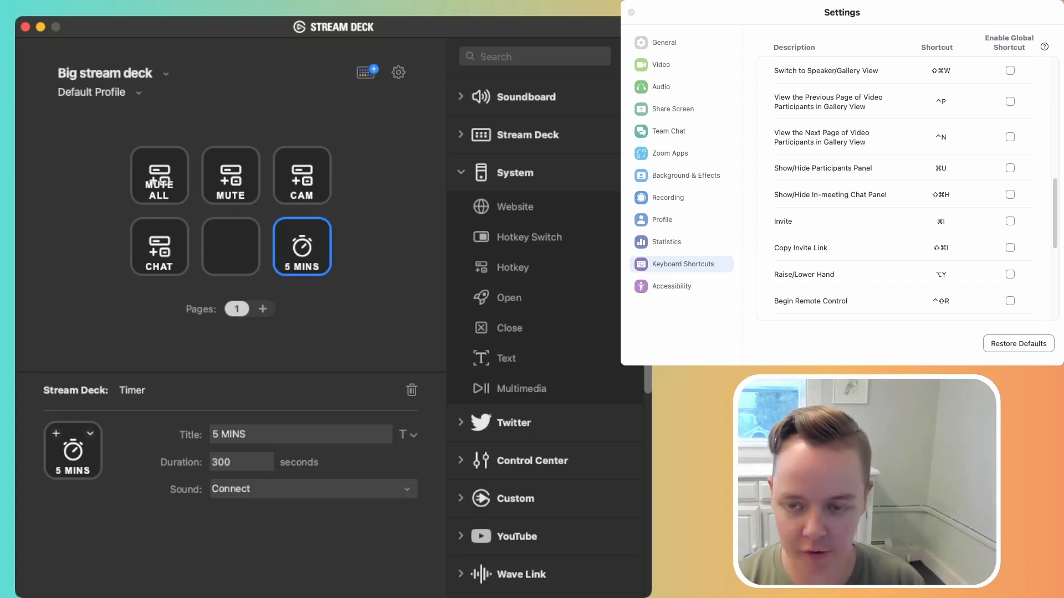
Find the Create Folder action, add it to the middle key of the lower row, open the new folder and clear the action search
text(FOLD)
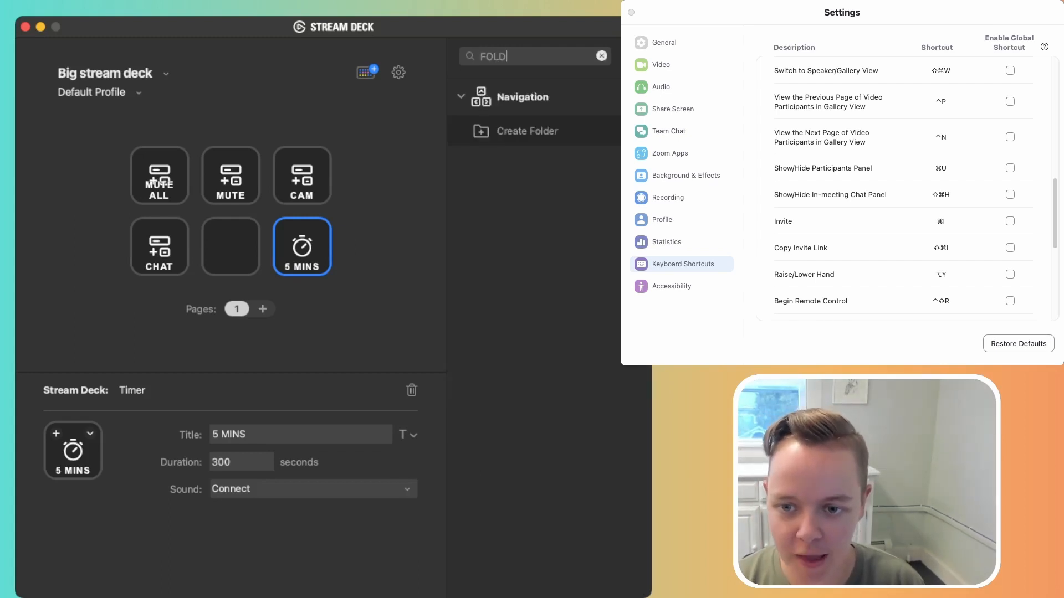
drag(527, 132, 231, 247)
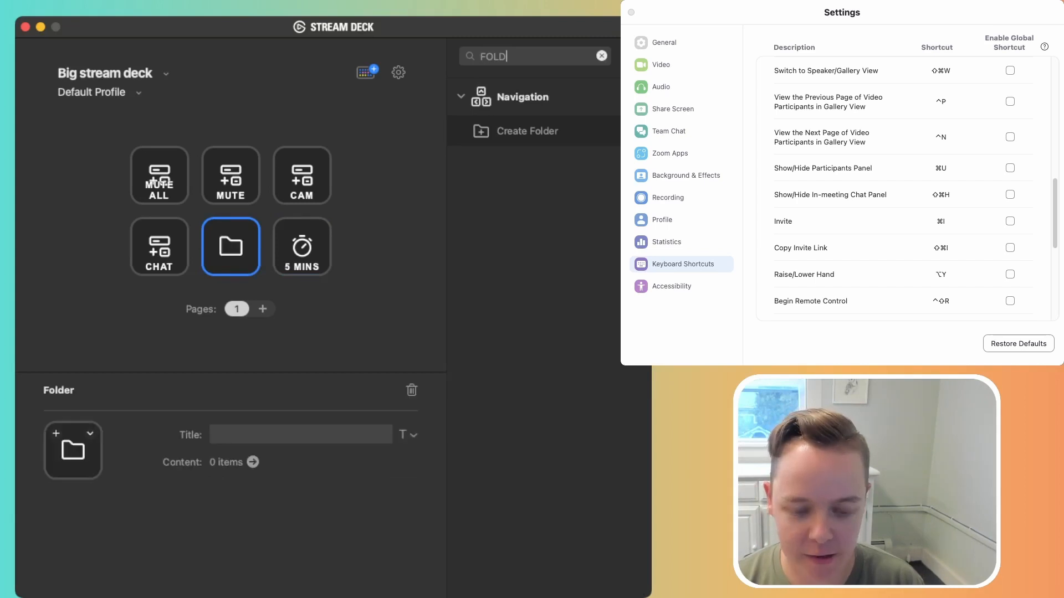
double_click(231, 247)
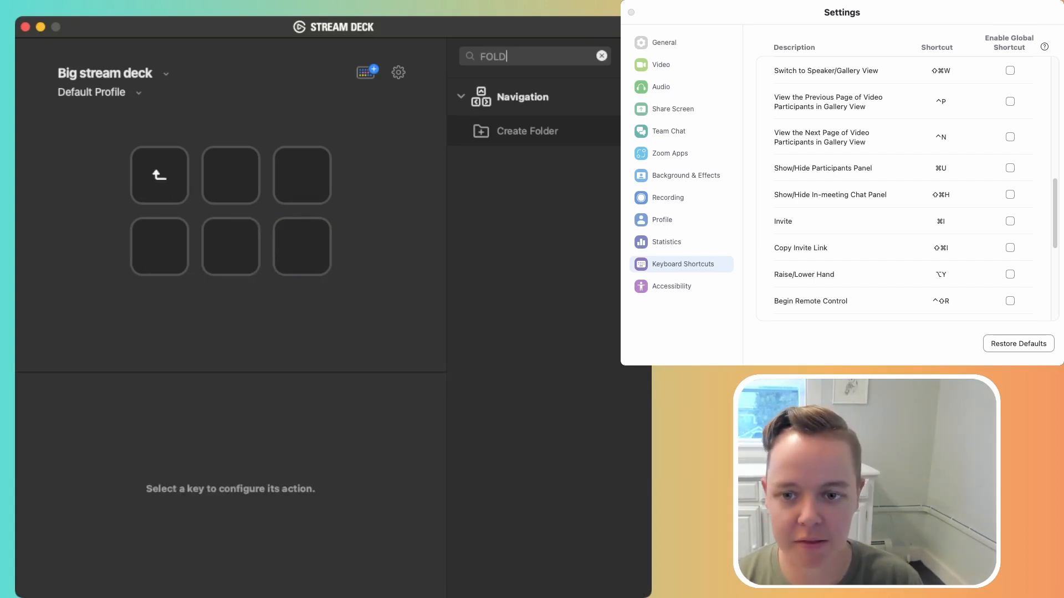
click(602, 56)
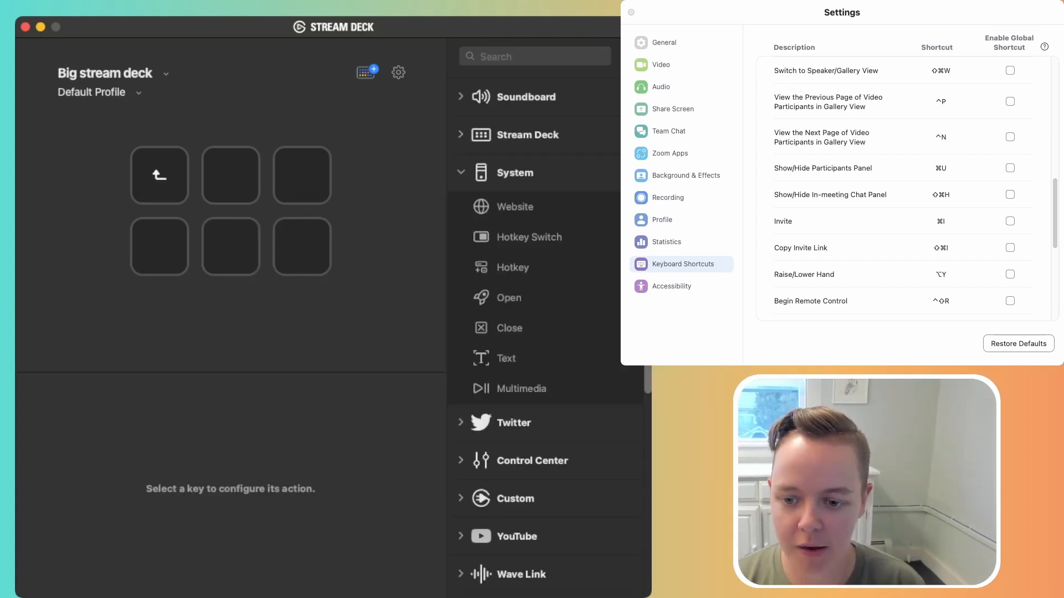
Add a Text action to the middle key of the folder's upper row and title it PAIR & SHARE on two lines
drag(502, 358, 231, 175)
click(216, 435)
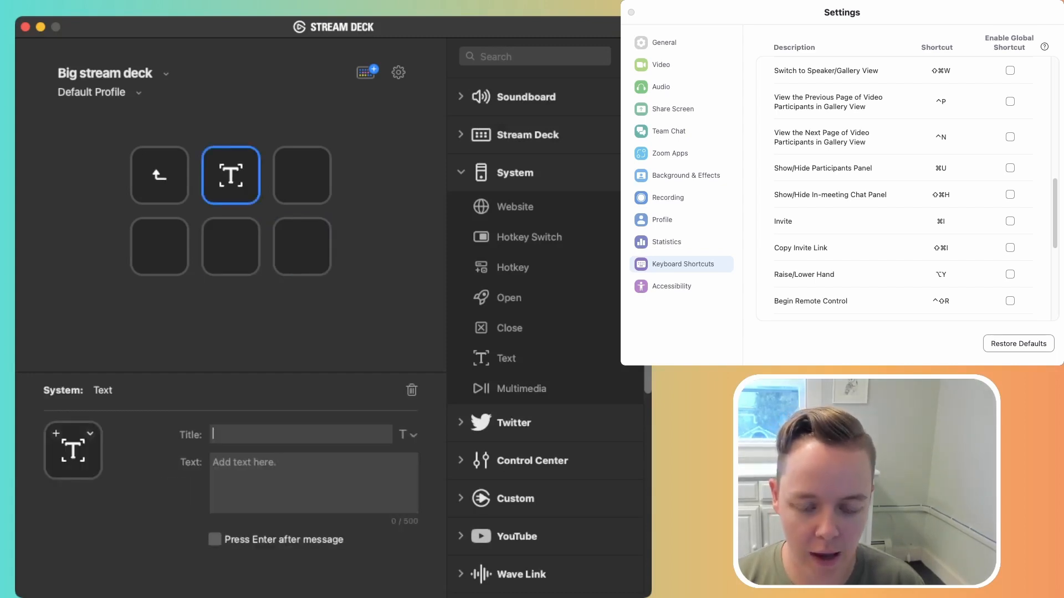
text(PAIR)
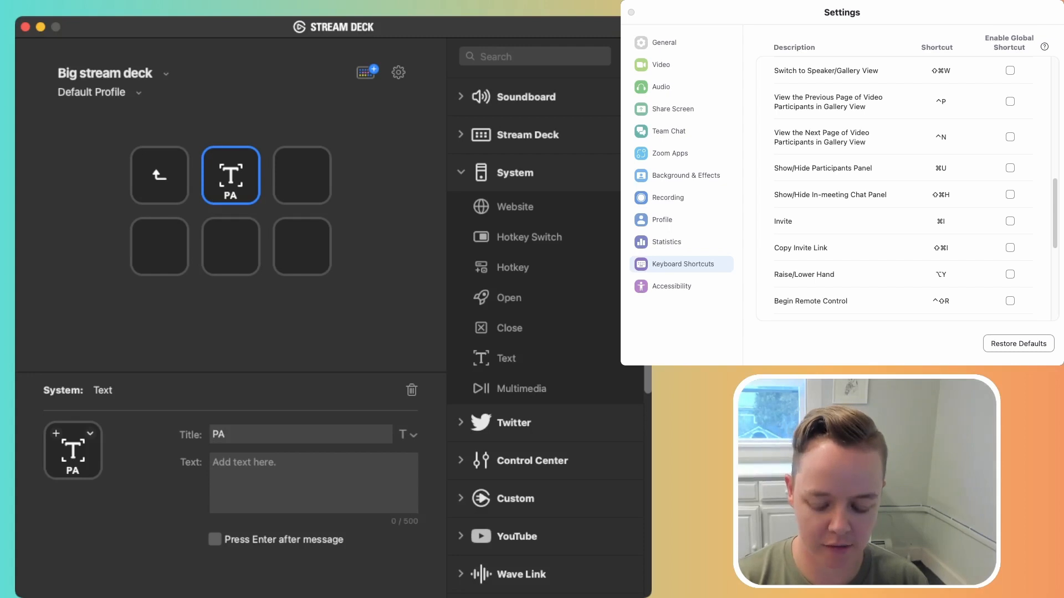
key(Return)
text(& SHARE)
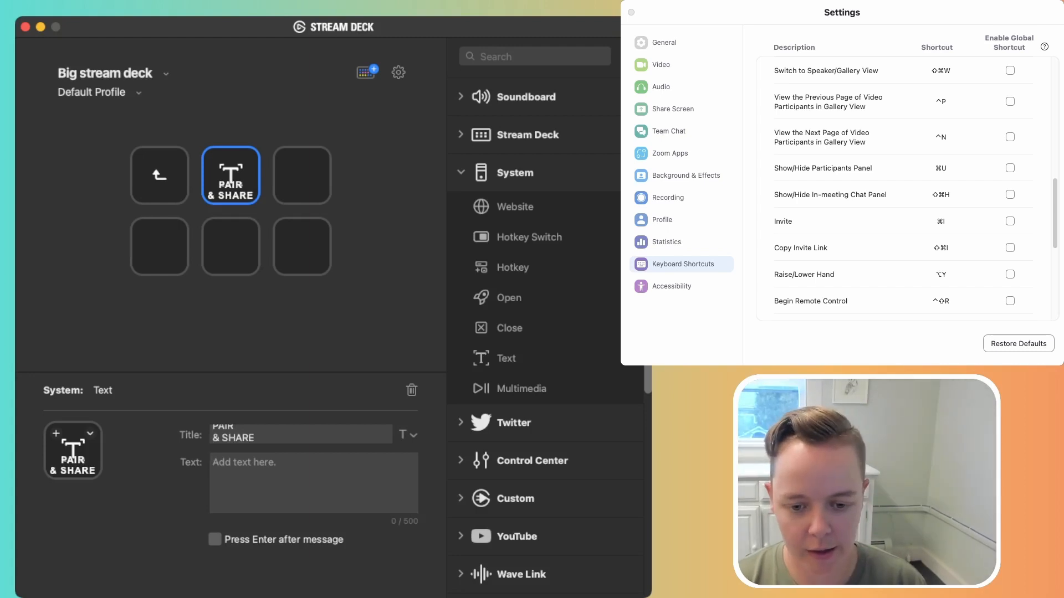
Enter "Decide who's going first" and "Set a 60 second timer" as the PAIR & SHARE key's text, separated by a blank line
text(Decide who's going )
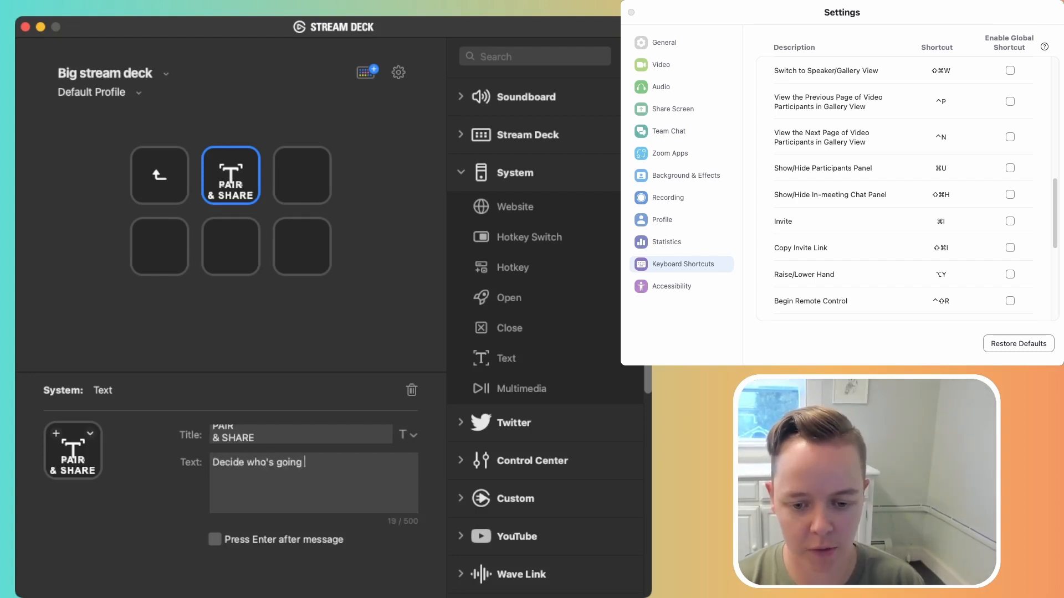
text(first)
key(Return)
text(Set )
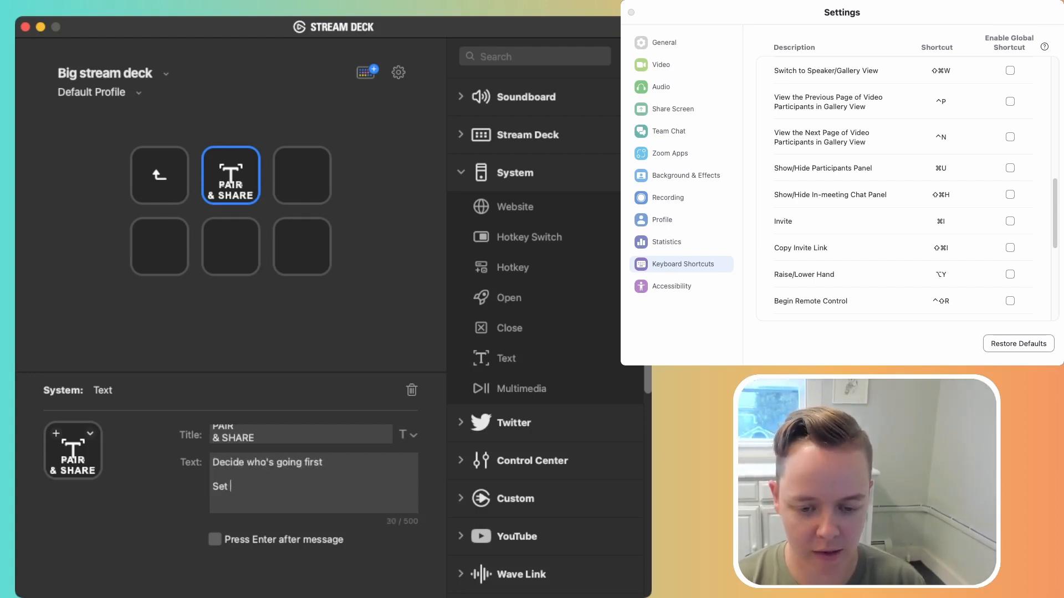
text(a 60 second timer)
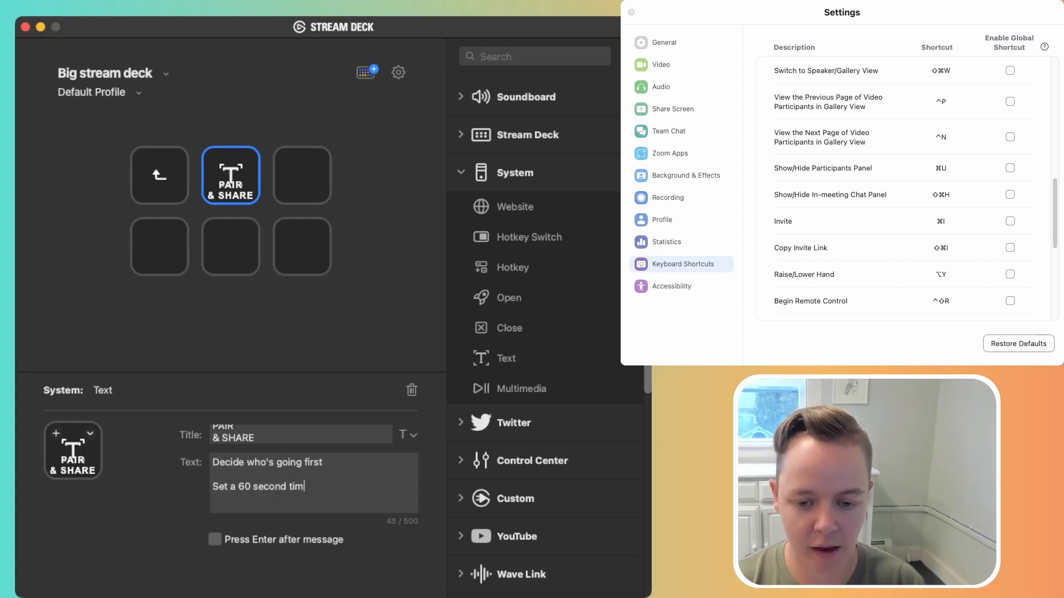
Add "At the end of 60 seconds, switch!" to the text after a blank line, and enable sending Enter after the message
key(Return)
key(Return)
text(A)
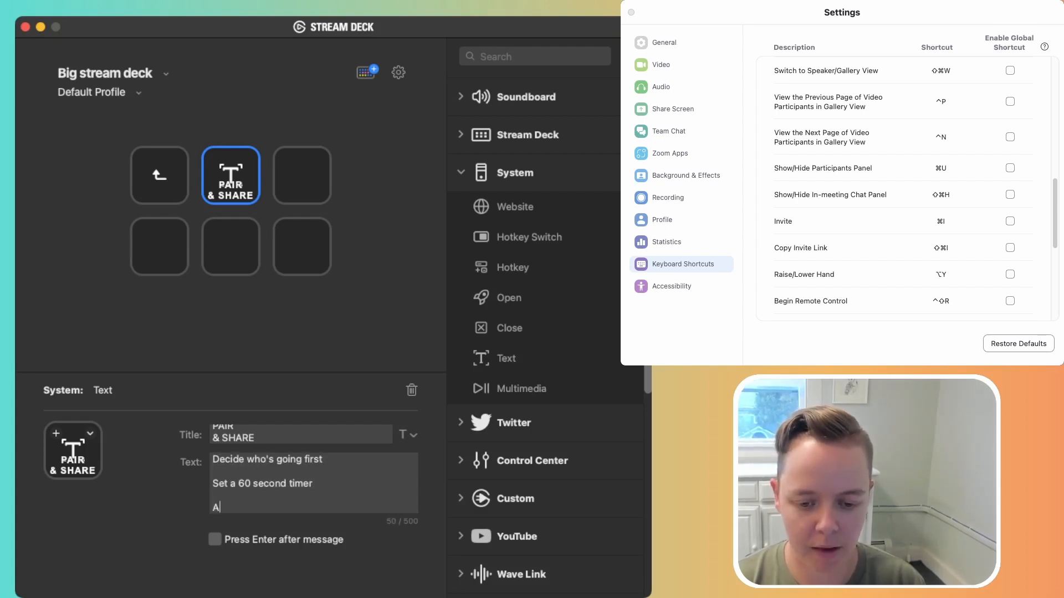
text(t the end of 60 seconds, switch!)
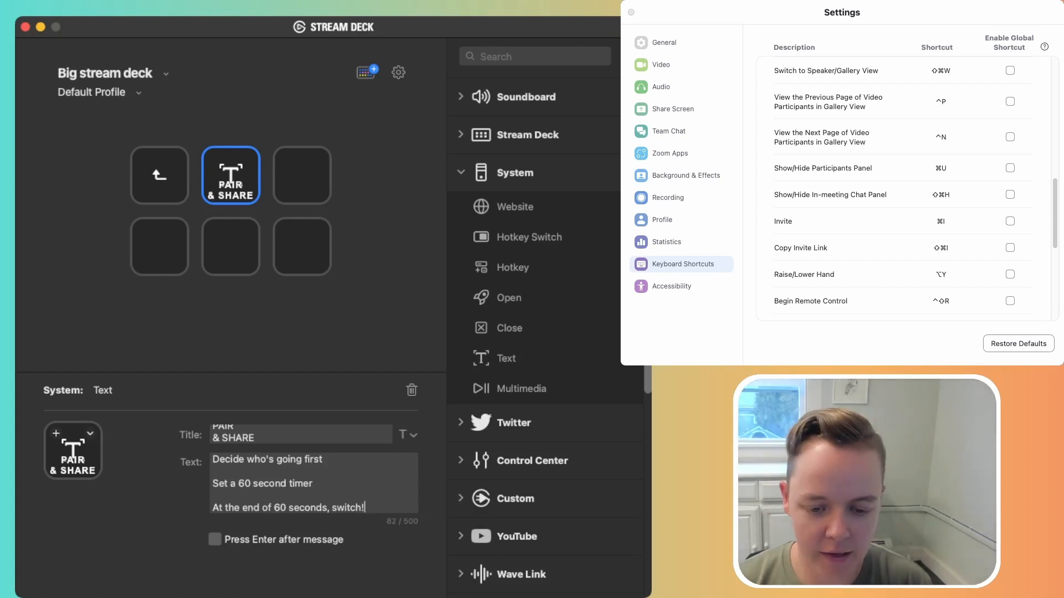
click(215, 539)
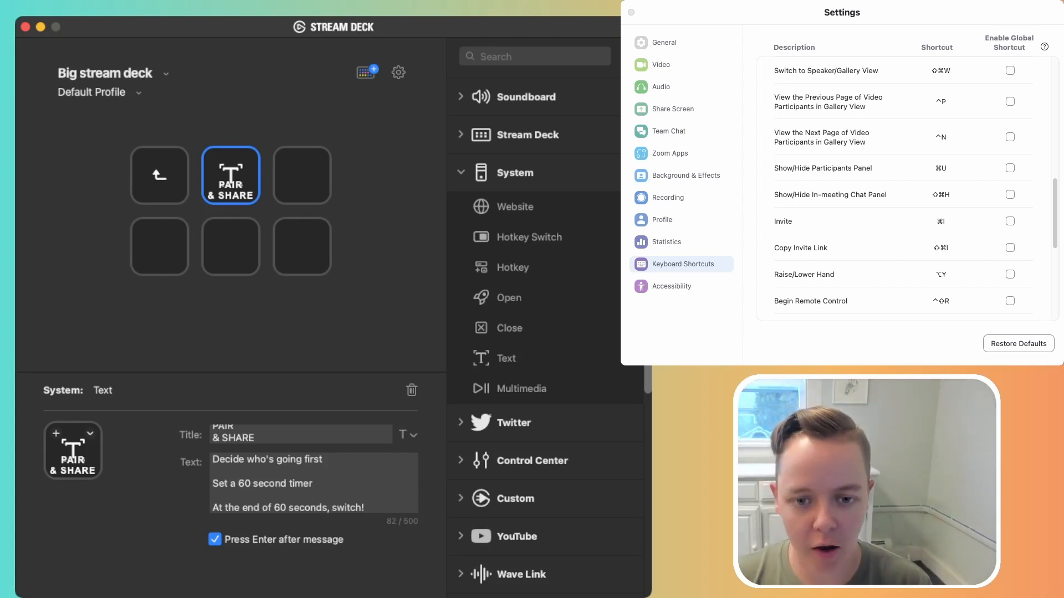
Copy the main page's CHAT key to the first lower-row key inside the folder, then return to the main page
double_click(160, 176)
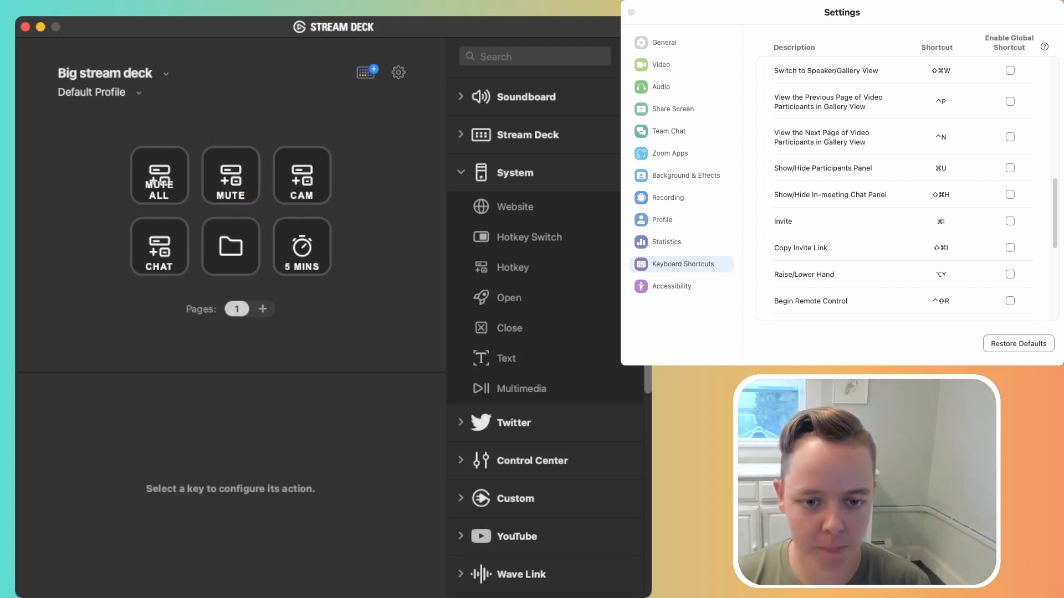
click(159, 246)
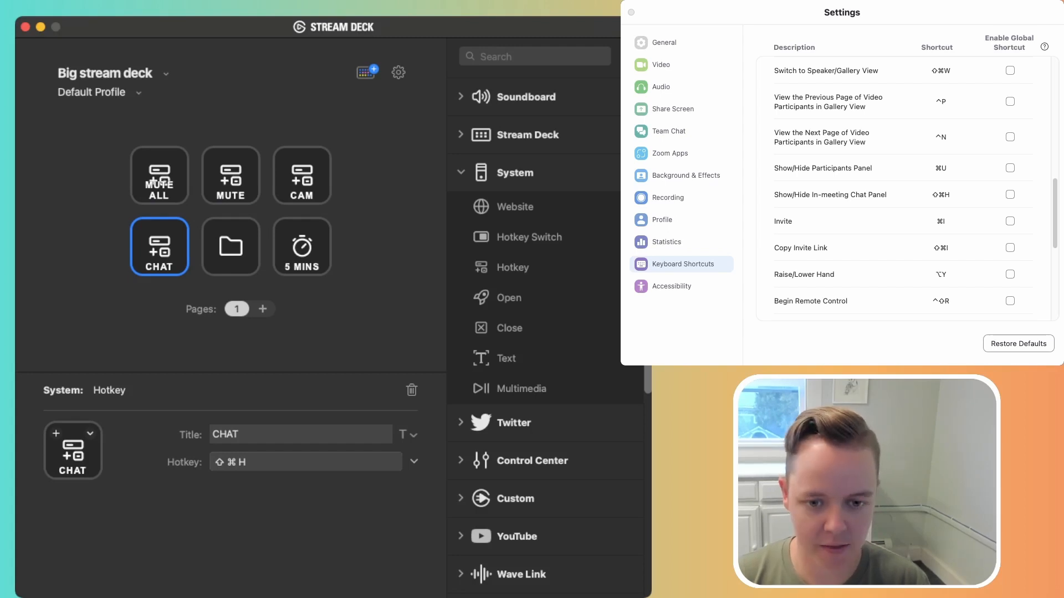
double_click(231, 246)
click(160, 246)
key(super+v)
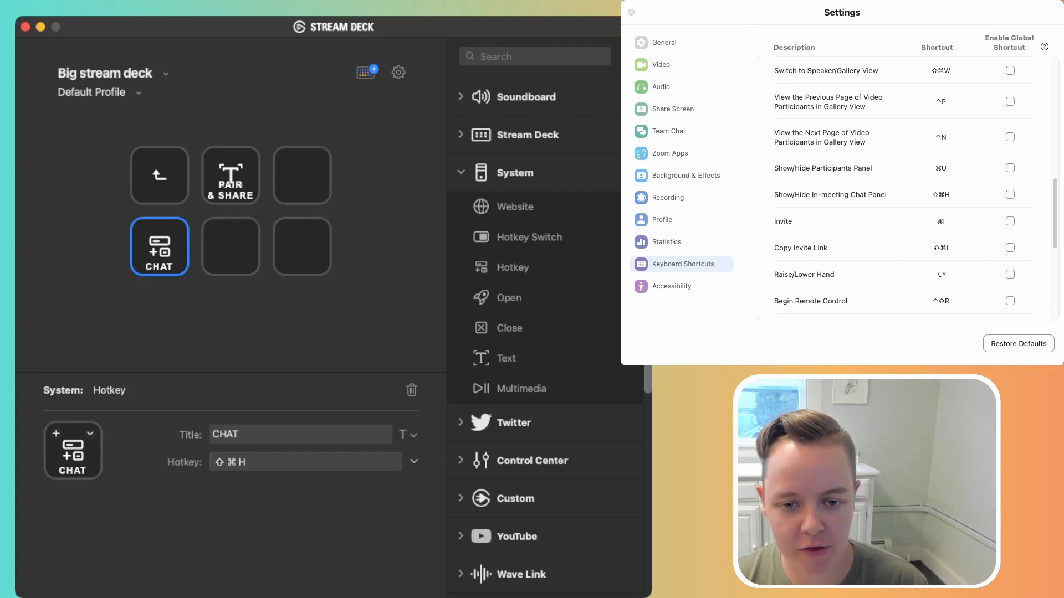
click(159, 175)
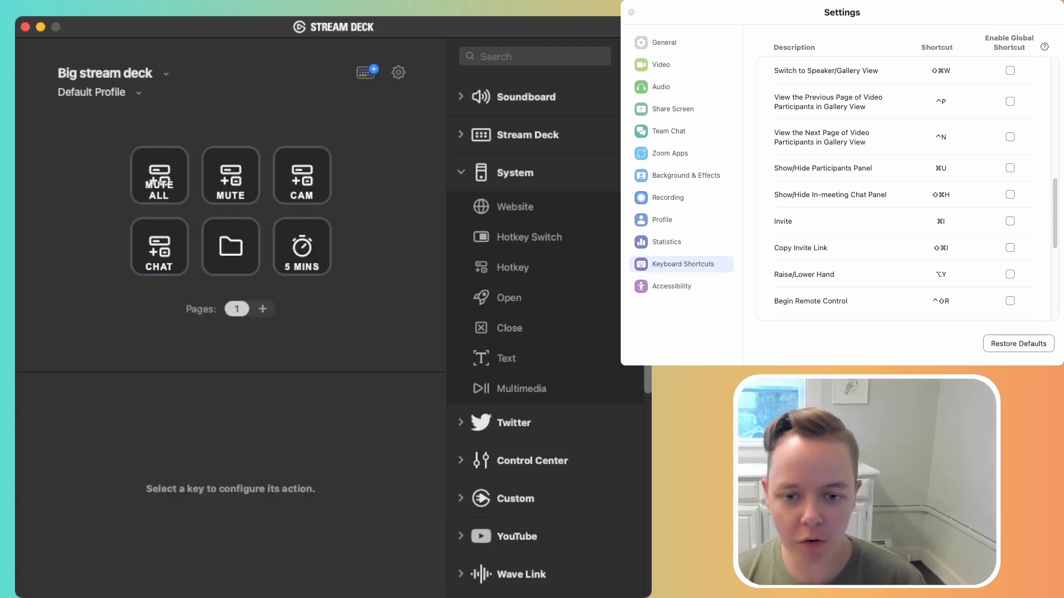
Review the MUTE and CAM keys' hotkeys and look through Zoom's keyboard shortcuts list
click(302, 176)
click(231, 176)
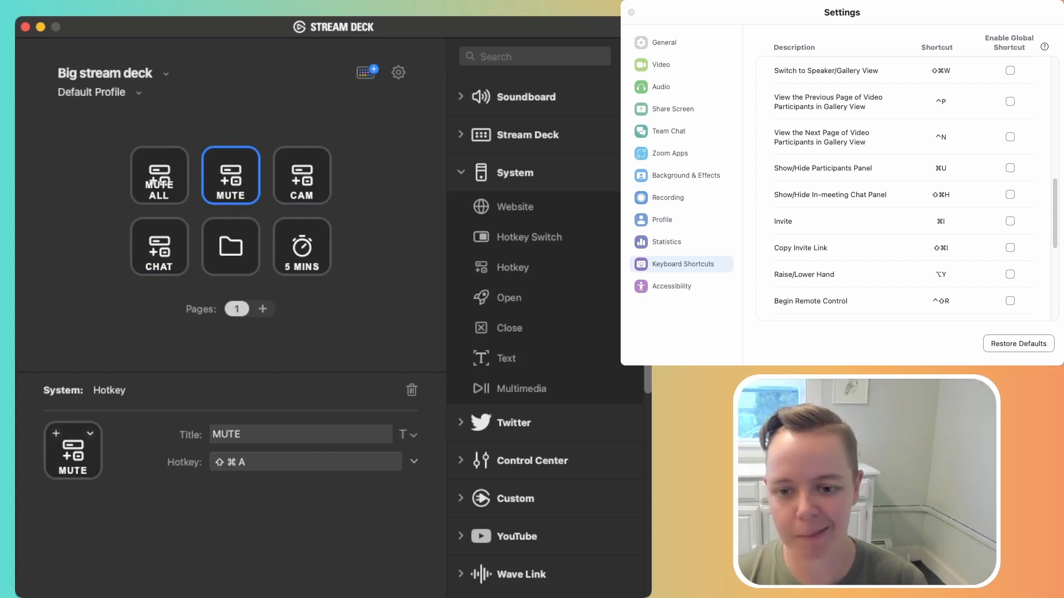
click(302, 175)
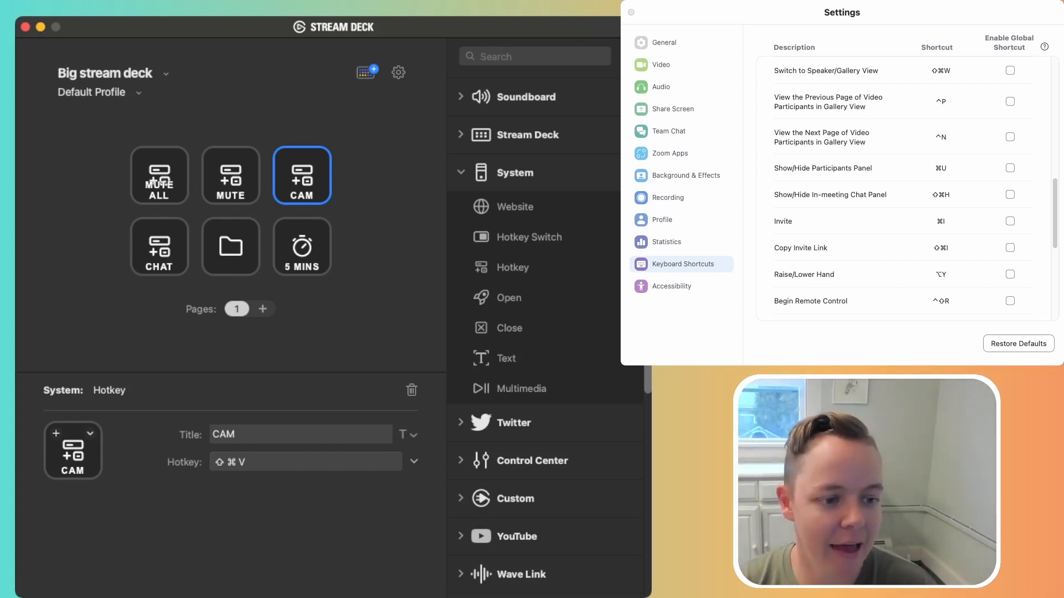
scroll(906, 192, up, 10)
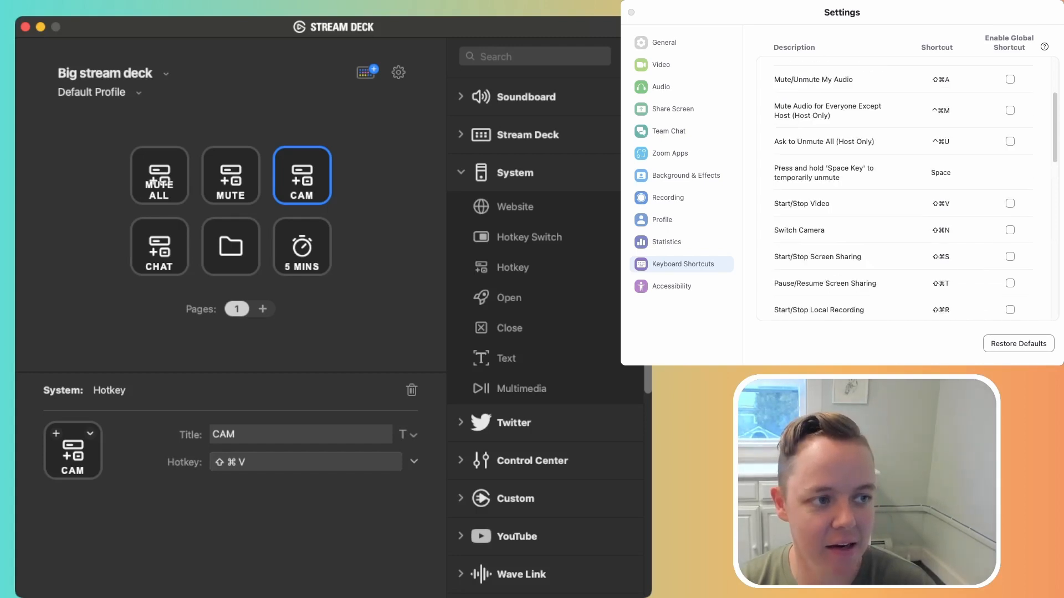
scroll(904, 191, up, 3)
scroll(894, 188, down, 10)
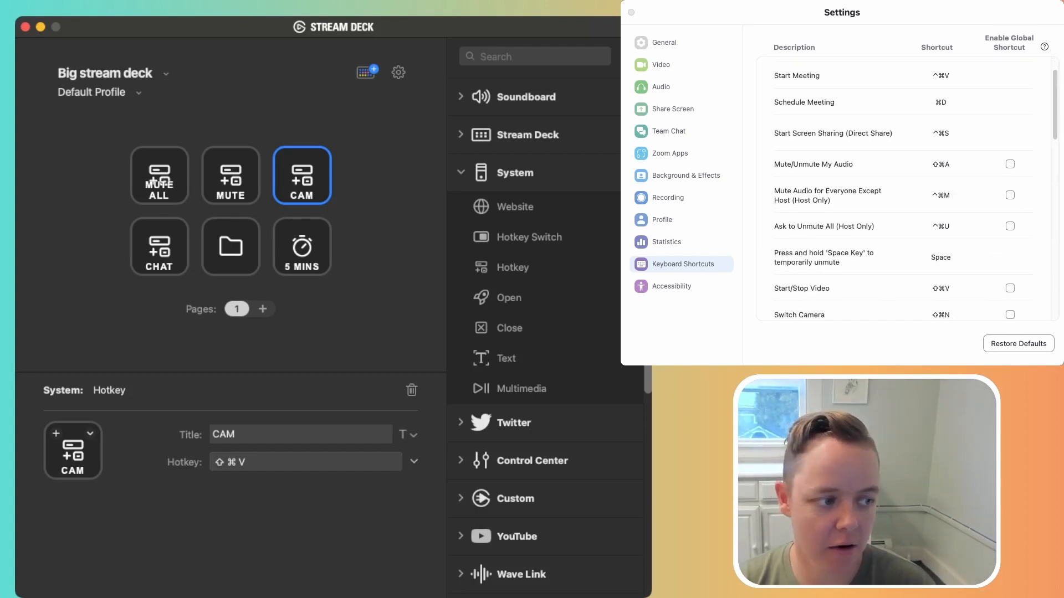
scroll(894, 188, down, 5)
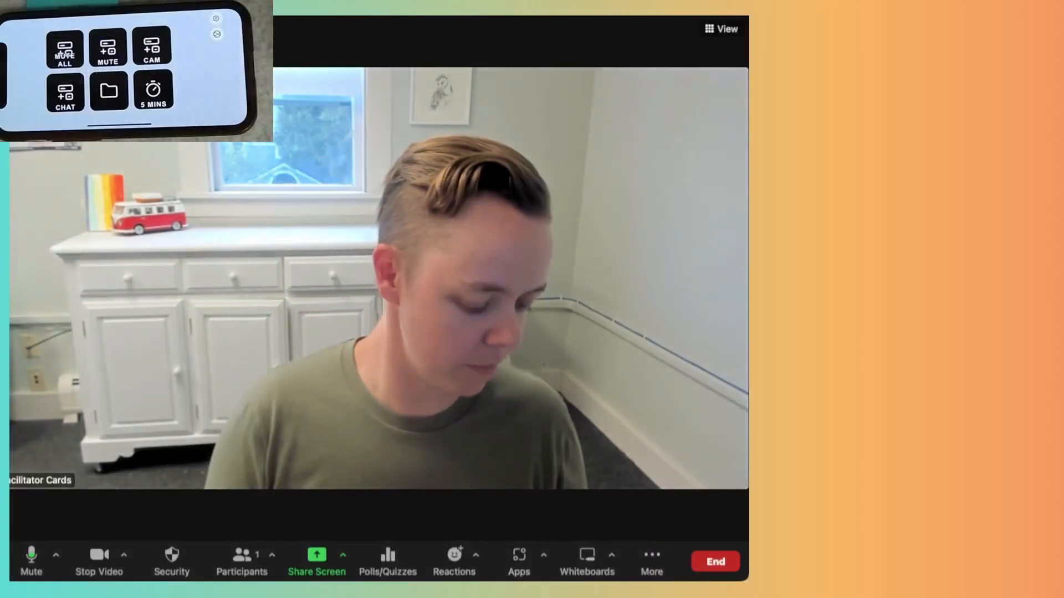
Switch to the Zoom meeting and test the CAM and MUTE keys by turning the video and the microphone off and on
key(super+shift+v)
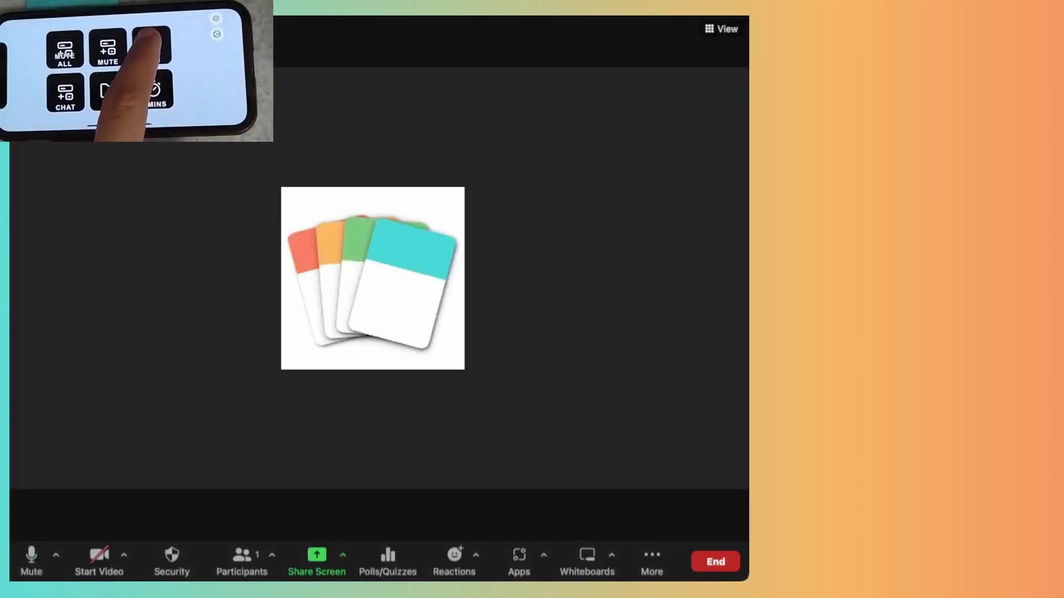
key(super+shift+v)
key(super+shift+a)
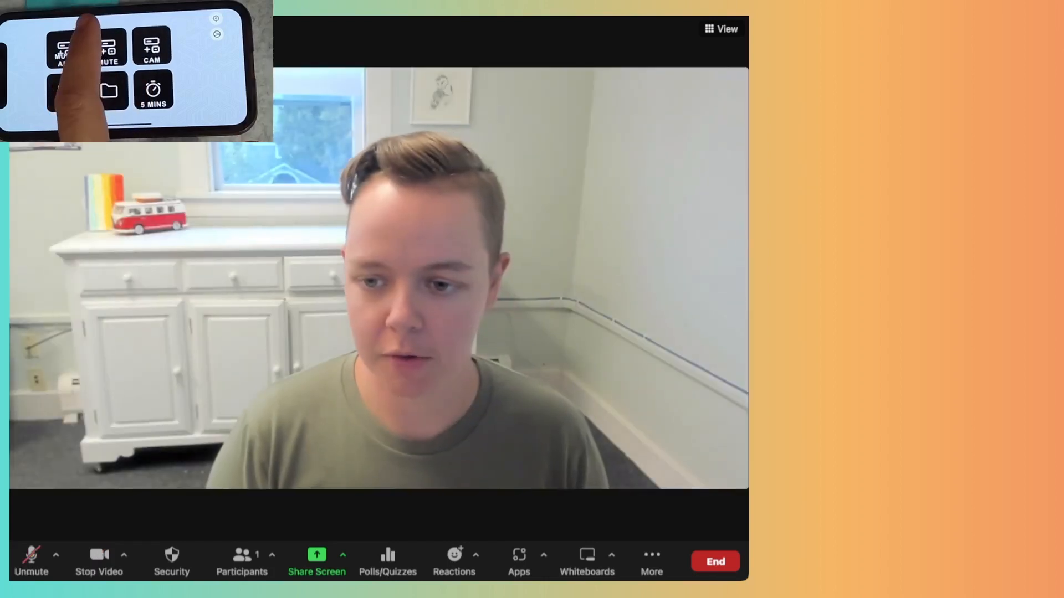
key(super+shift+a)
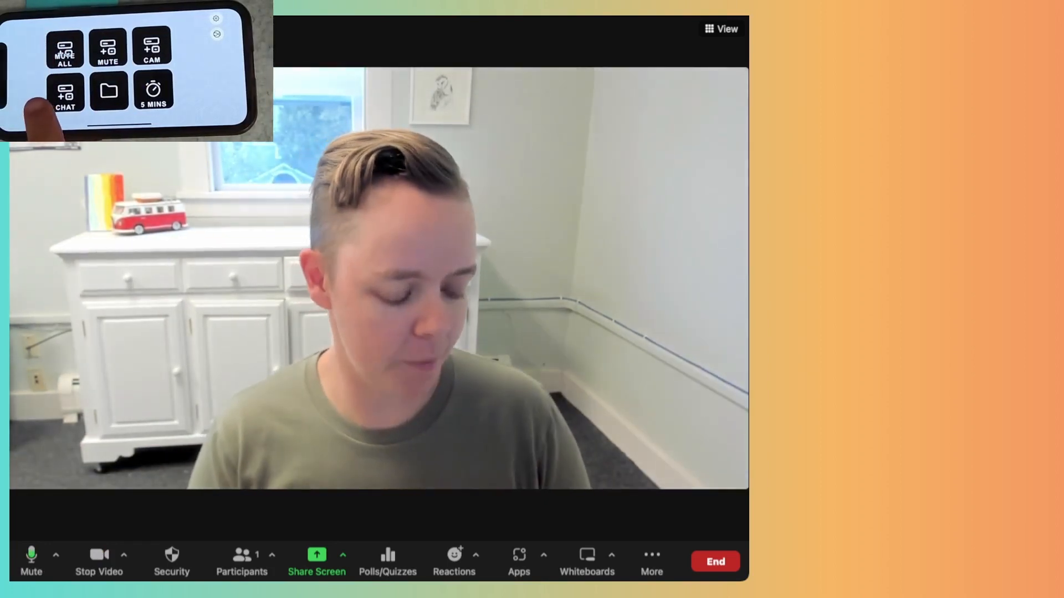
Open the meeting chat and send "Decide who's going first", "Set a 60 second timer" and "At the end of 60 seconds, switch!" as separate messages
key(shift+super+h)
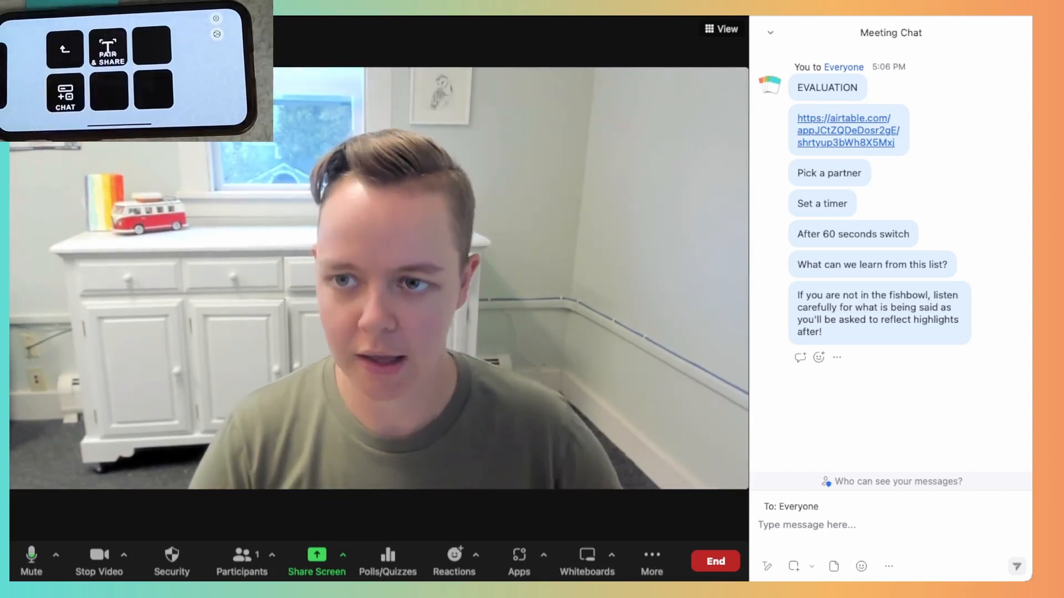
text(Decide who's going first)
key(Return)
text(Set a 60 second timer)
key(Return)
text(At the end of 60 seconds, switch!)
key(Return)
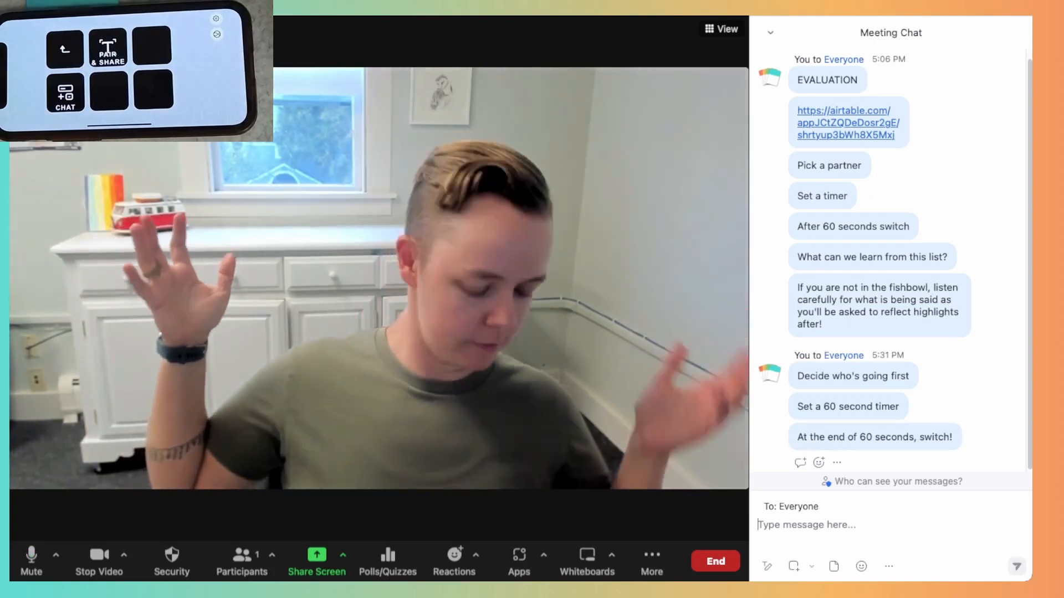
Test the CHAT key by hiding the meeting chat panel, showing it again and hiding it once more
key(super+shift+h)
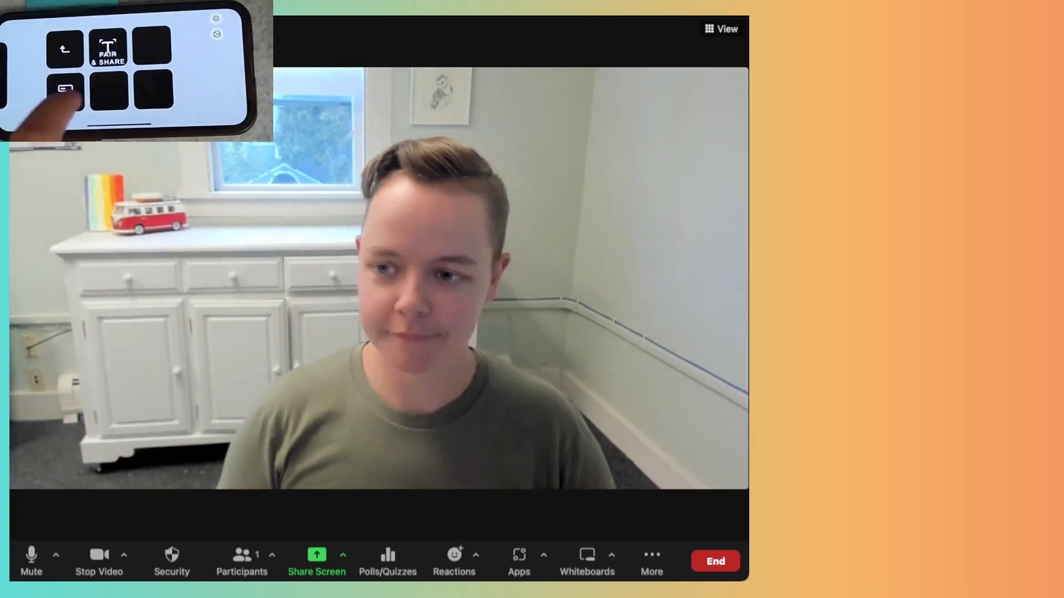
key(super+shift+h)
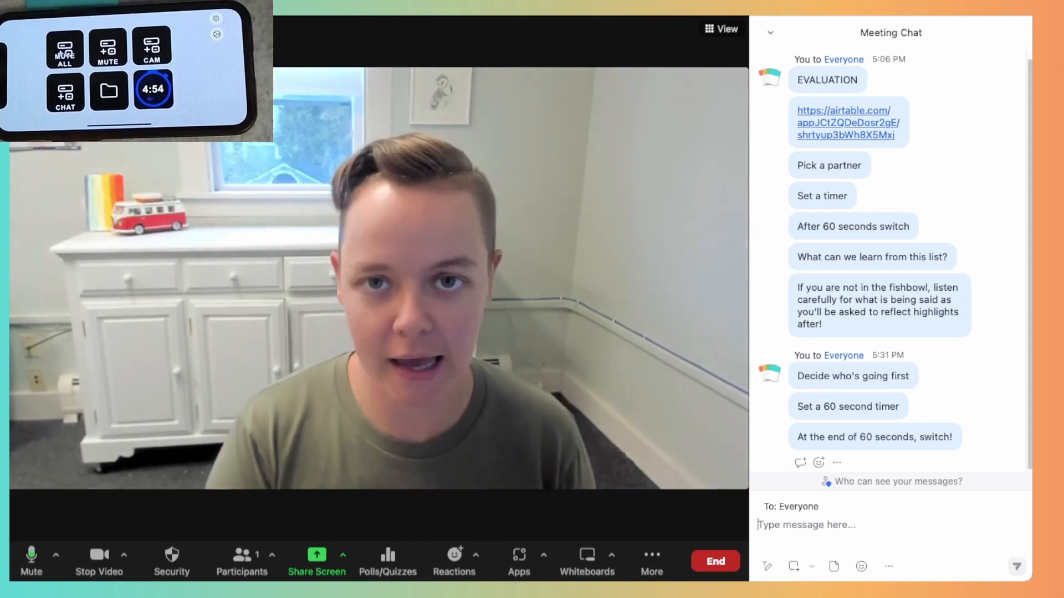
key(super+shift+h)
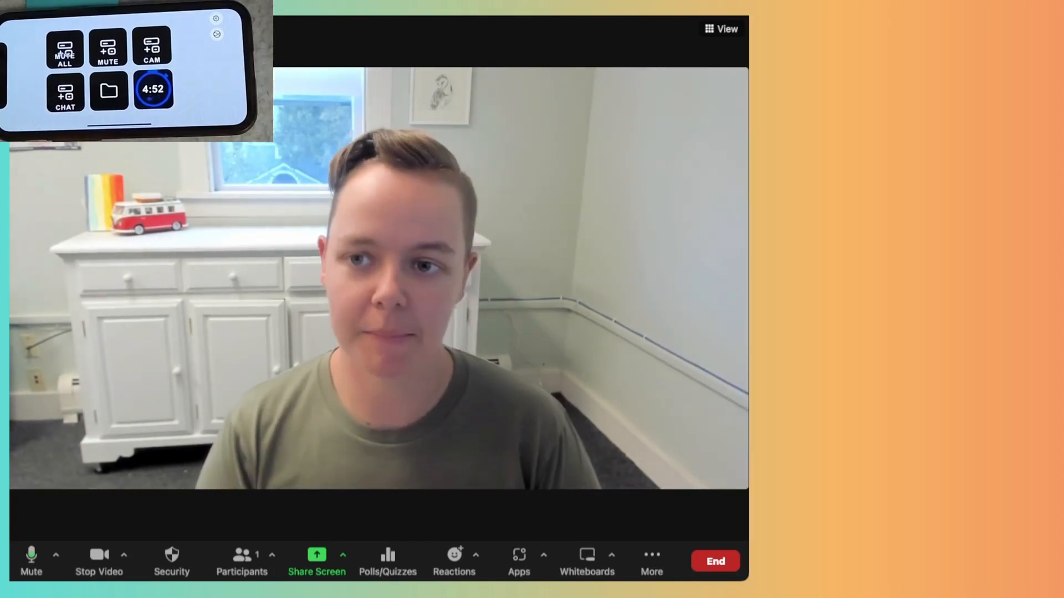